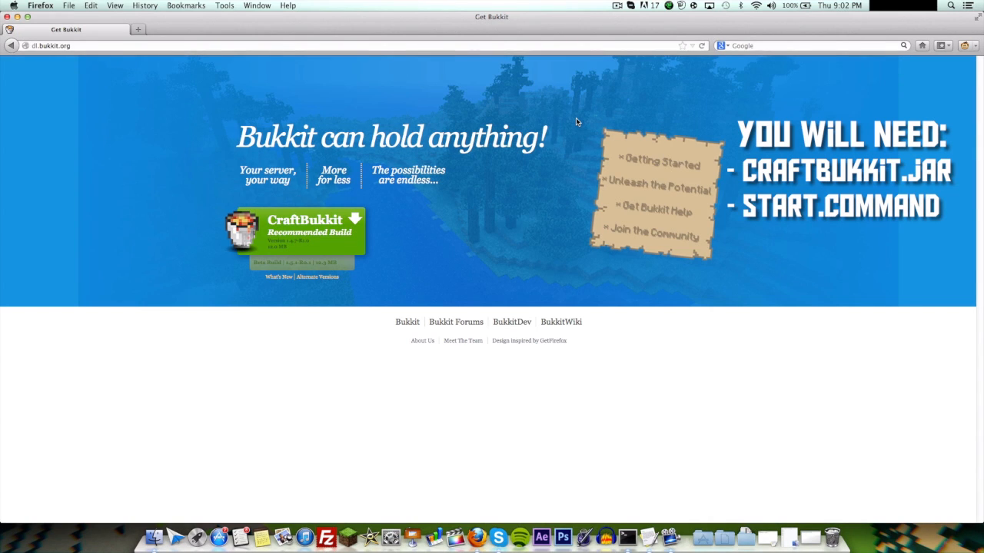
pyautogui.click(583, 44)
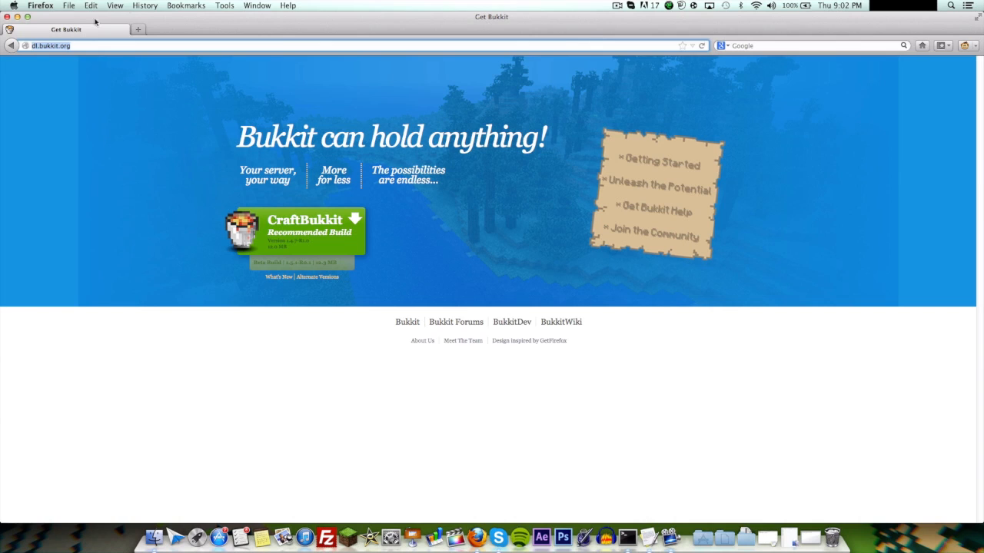
pyautogui.click(42, 66)
pyautogui.click(40, 47)
pyautogui.click(40, 47)
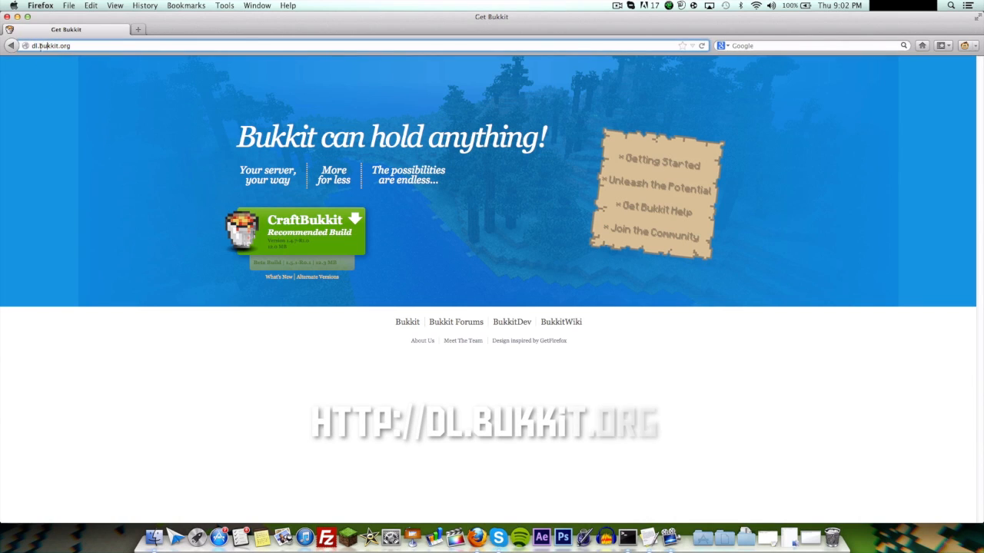
pyautogui.click(98, 89)
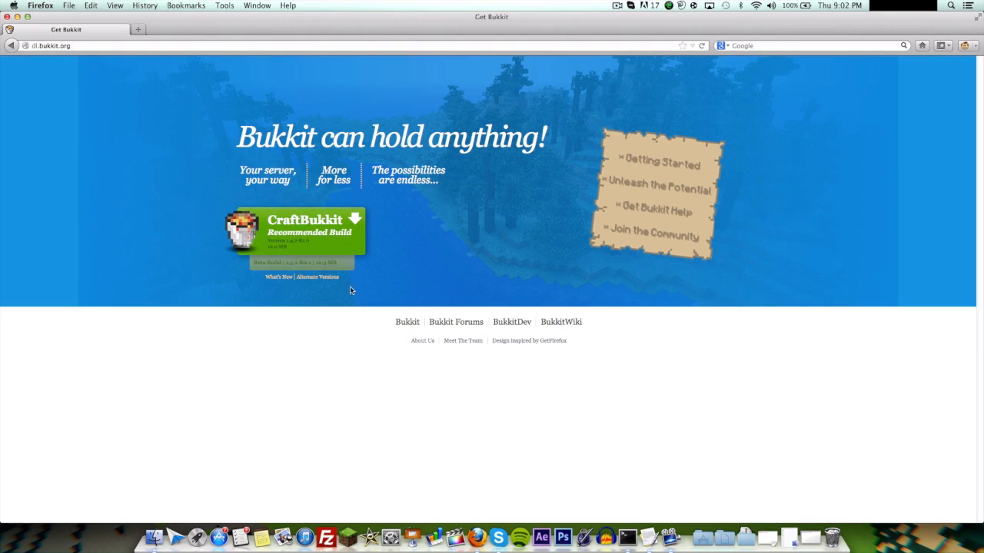
# Open CraftBukkit's alternate versions and download the 1.5.1-R0.1 beta build, saving the jar file
pyautogui.moveTo(344, 286); pyautogui.dragTo(296, 282)
pyautogui.click(324, 280)
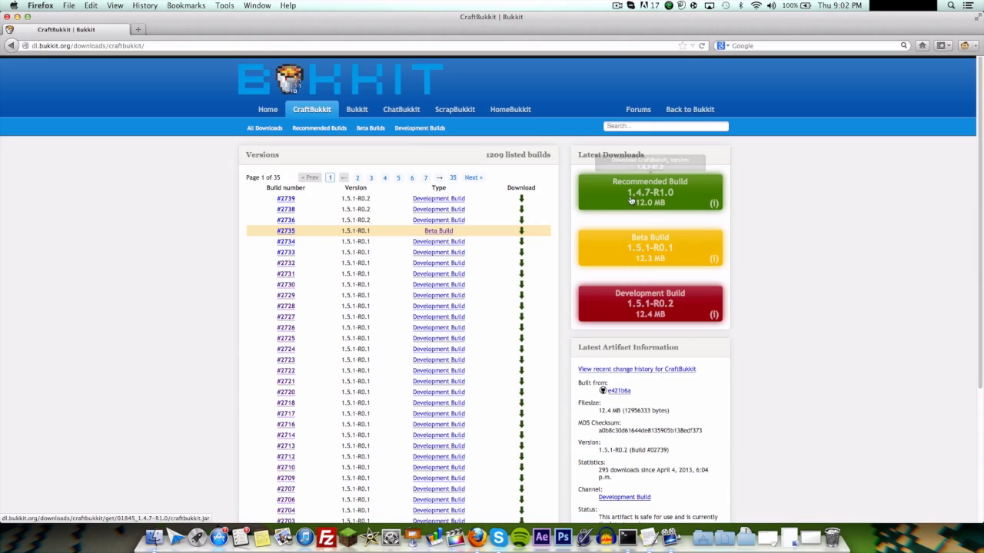
pyautogui.click(645, 244)
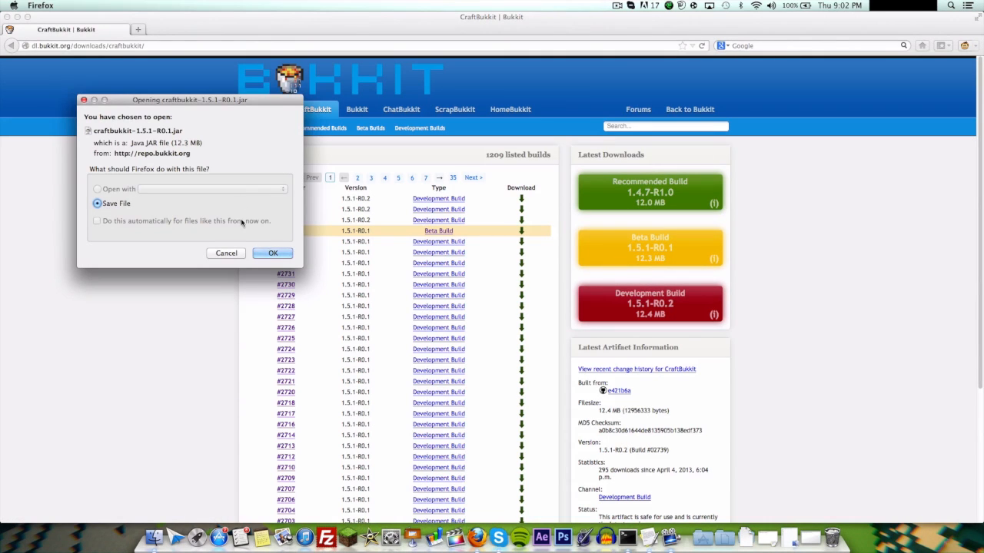
pyautogui.click(272, 252)
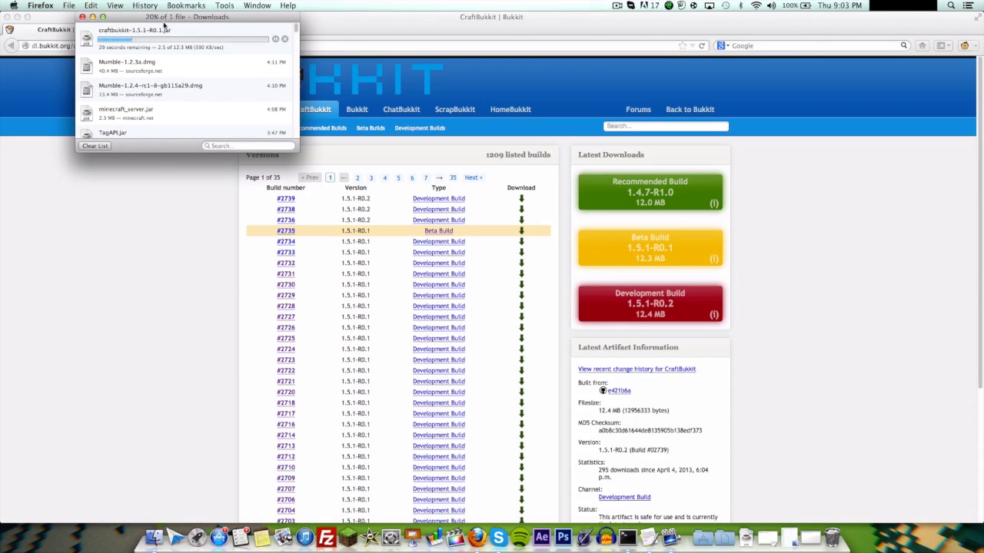
# Switch to Finder's Tutorial Server folder and arrange its window beside the Downloads window so both are visible
pyautogui.moveTo(174, 17); pyautogui.dragTo(376, 20)
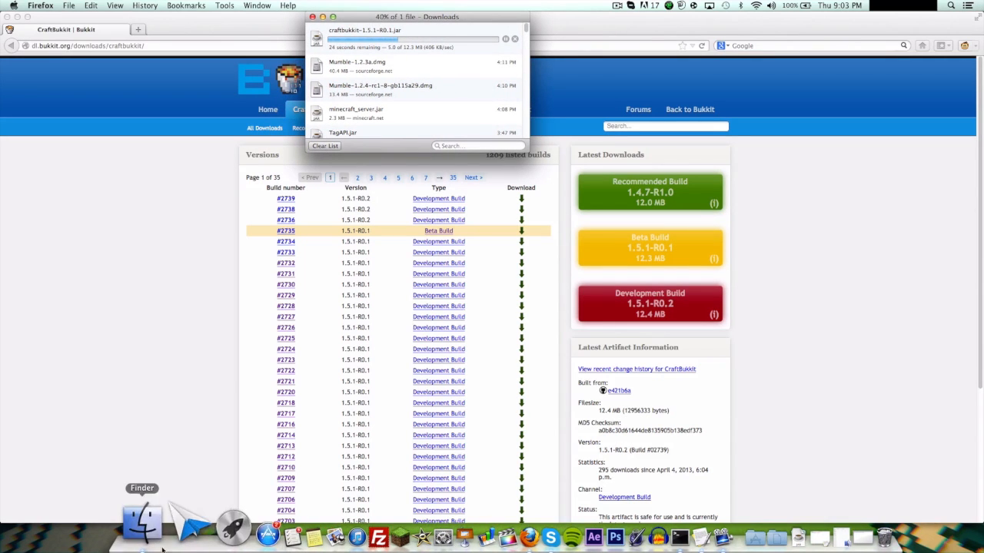
pyautogui.click(143, 522)
pyautogui.moveTo(351, 34); pyautogui.dragTo(481, 38)
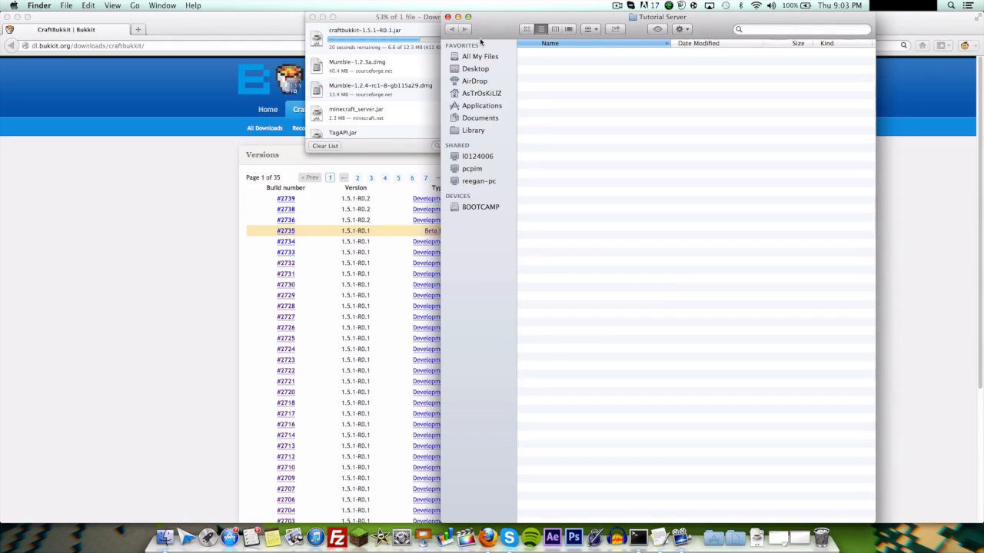
pyautogui.moveTo(479, 38); pyautogui.dragTo(596, 4)
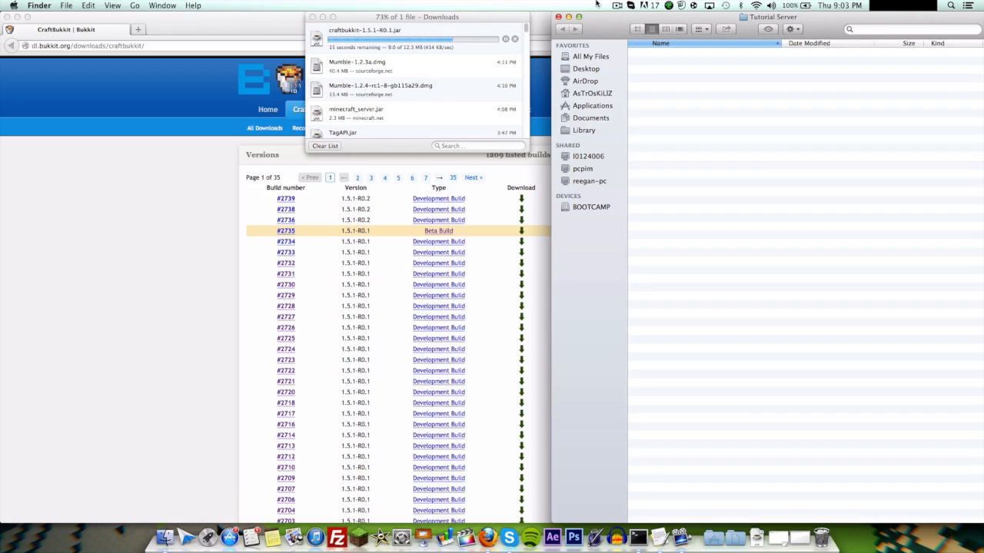
# Switch to TextEdit and position the existing start.command document clear of the Tutorial Server folder window
pyautogui.click(659, 537)
pyautogui.moveTo(206, 50); pyautogui.dragTo(52, 39)
pyautogui.click(51, 39)
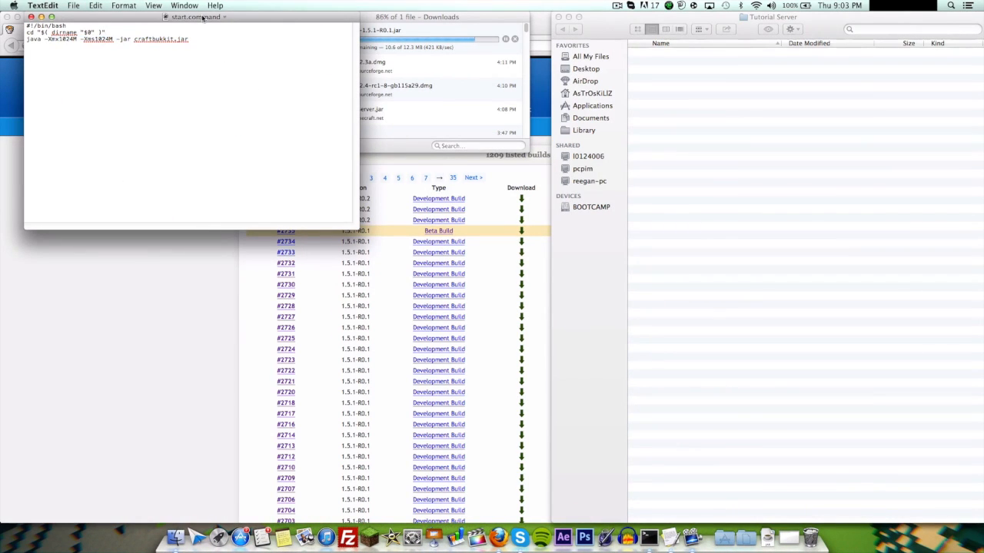
pyautogui.moveTo(203, 17); pyautogui.dragTo(248, 12)
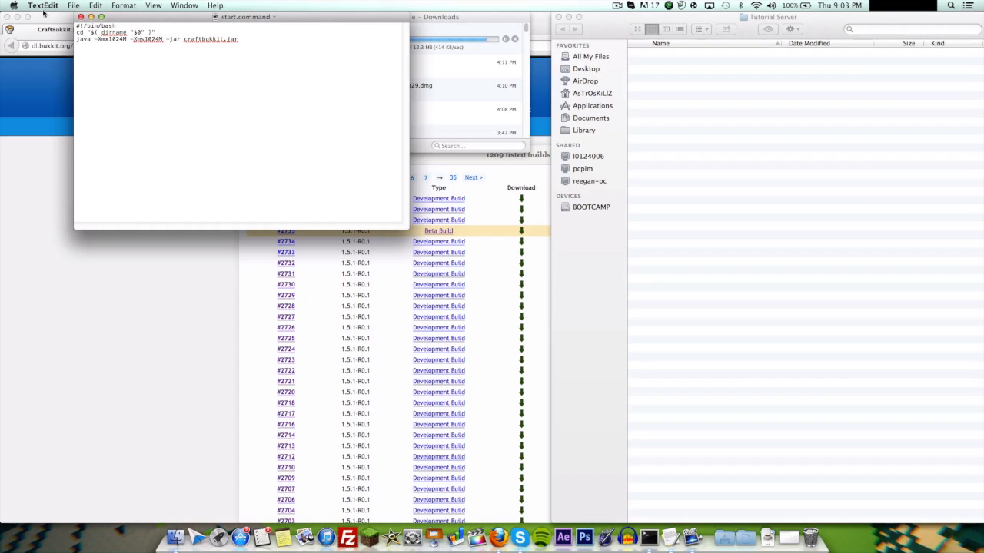
# Create a new blank document beside start.command and convert it to plain text
pyautogui.click(73, 5)
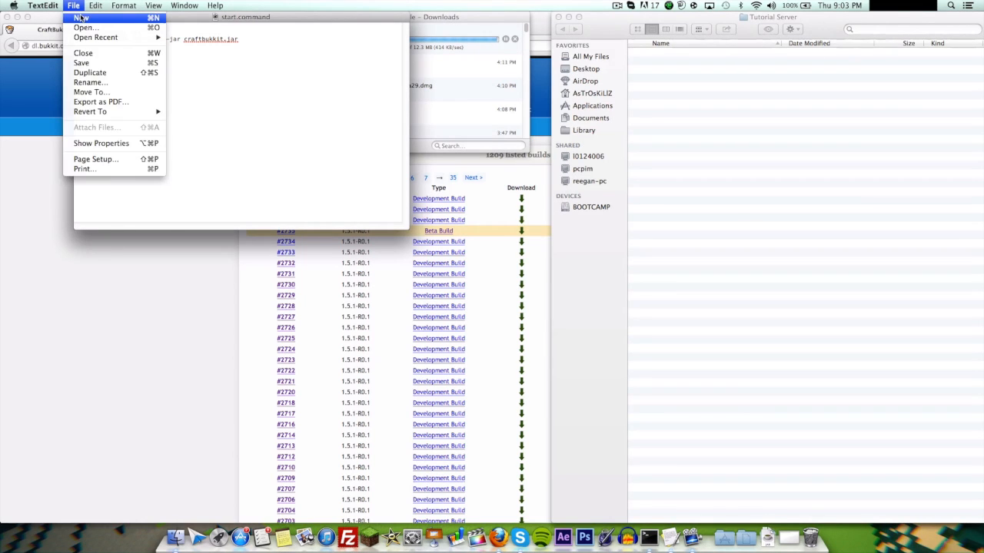
pyautogui.click(81, 18)
pyautogui.moveTo(268, 53); pyautogui.dragTo(628, 22)
pyautogui.click(154, 5)
pyautogui.moveTo(130, 5)
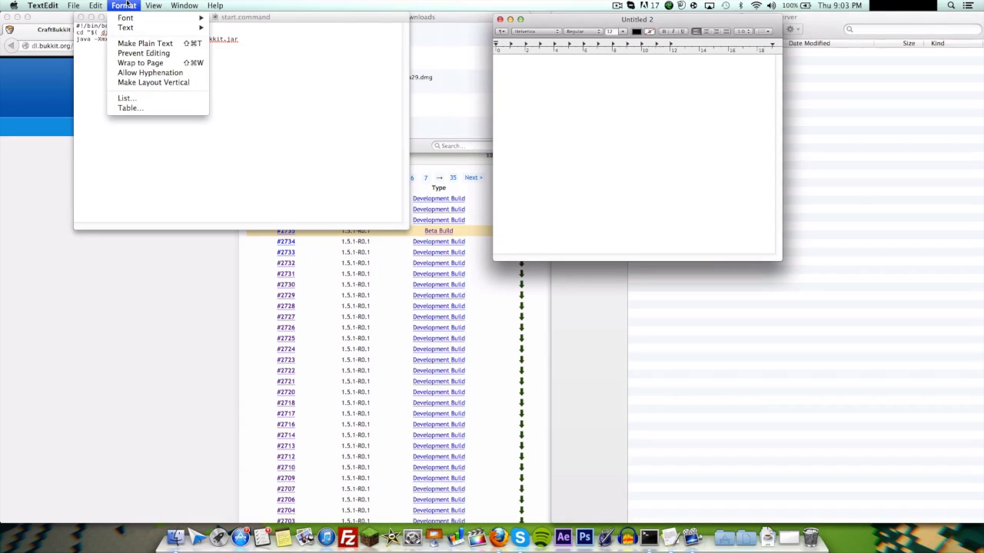
pyautogui.click(142, 43)
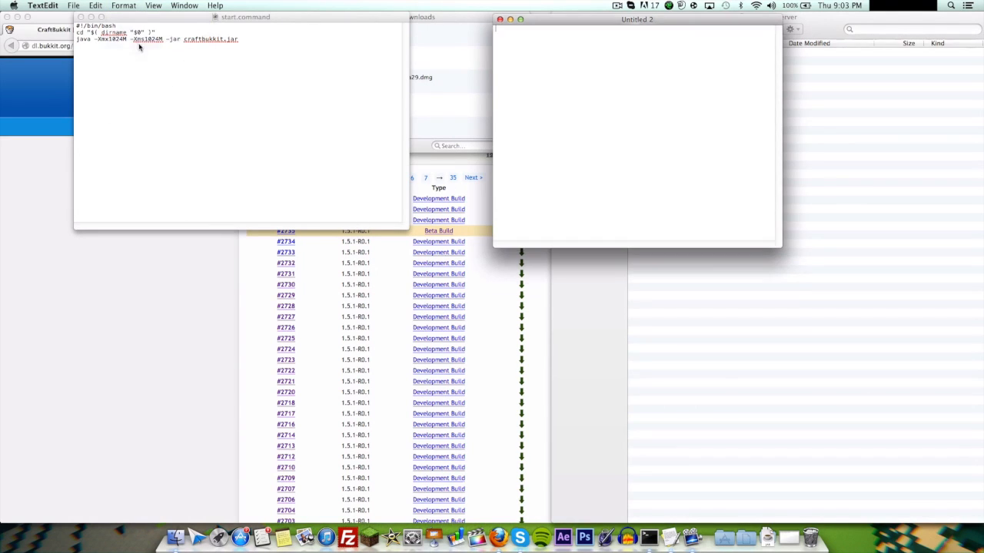
# Copy the entire script from start.command and paste it into the new plain text document
pyautogui.click(301, 64)
pyautogui.press('super+a')
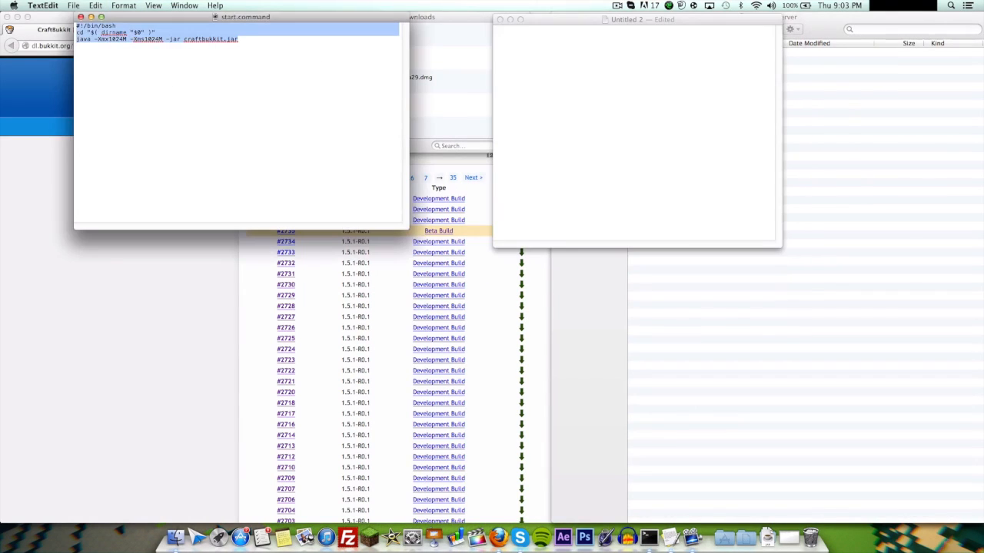
pyautogui.rightClick(101, 31)
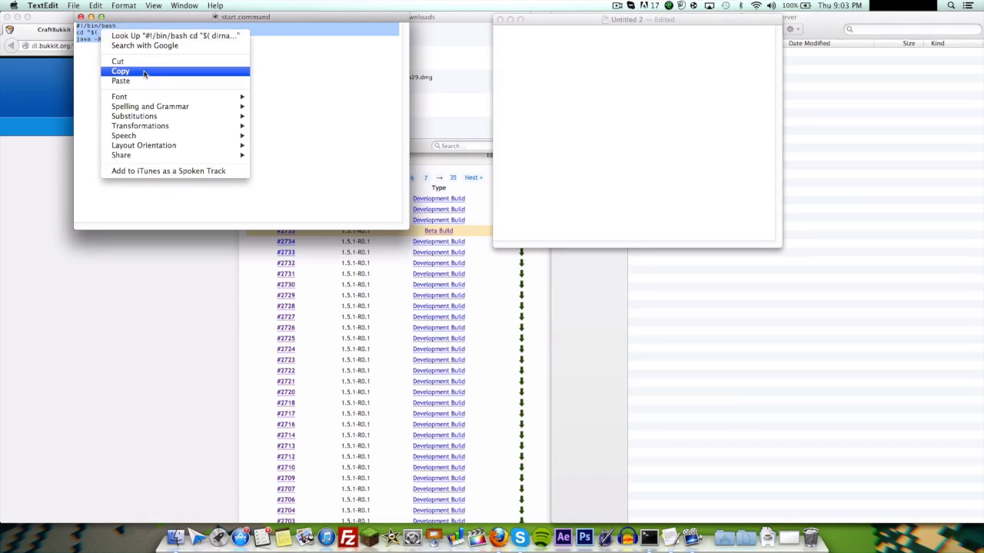
pyautogui.click(158, 71)
pyautogui.click(632, 59)
pyautogui.rightClick(633, 60)
pyautogui.click(646, 76)
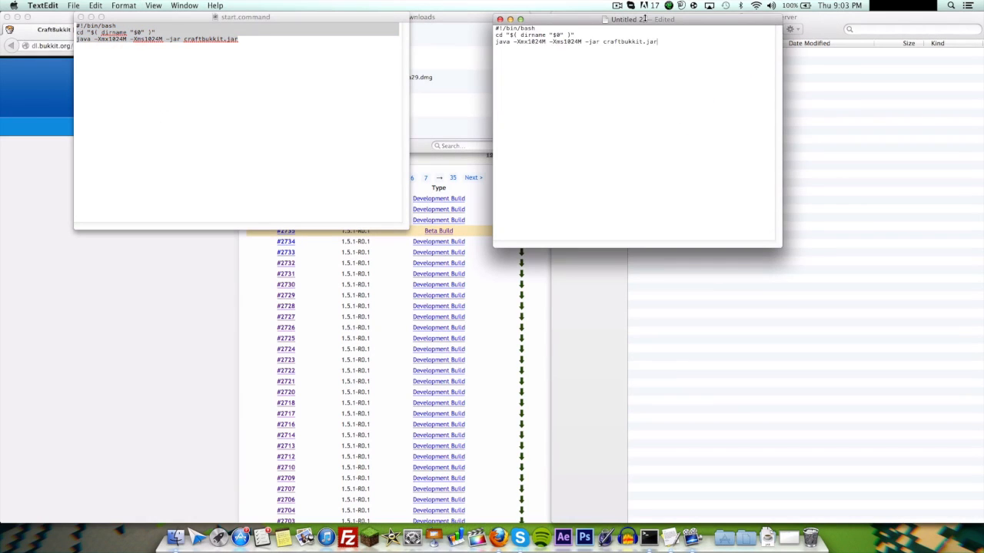
# Examine the -Xmx and -Xms memory arguments in the java line of the new script
pyautogui.moveTo(526, 43); pyautogui.dragTo(581, 42)
pyautogui.click(581, 42)
pyautogui.moveTo(545, 42)
pyautogui.mouseDown()
pyautogui.moveTo(511, 42)
pyautogui.moveTo(552, 41)
pyautogui.mouseUp()
pyautogui.click(511, 42)
pyautogui.click(540, 42)
pyautogui.click(550, 41)
pyautogui.moveTo(549, 41); pyautogui.dragTo(512, 42)
pyautogui.click(529, 42)
pyautogui.moveTo(574, 24); pyautogui.dragTo(574, 16)
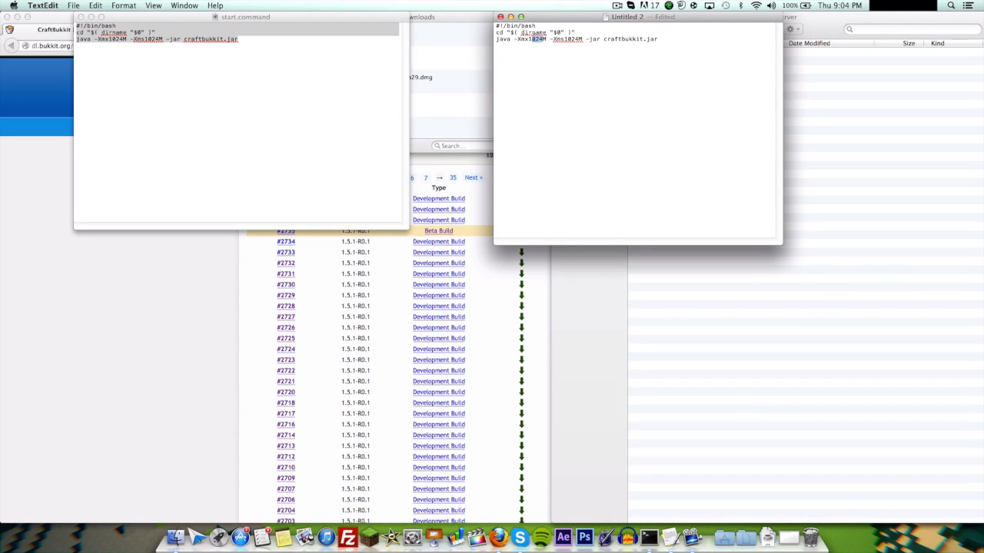
pyautogui.click(674, 34)
# Uncover the Downloads window and move the downloaded craftbukkit-1.5.1-R0.1.jar into the Tutorial Server folder
pyautogui.moveTo(588, 16); pyautogui.dragTo(394, 15)
pyautogui.moveTo(507, 14); pyautogui.dragTo(380, 119)
pyautogui.click(450, 54)
pyautogui.click(401, 35)
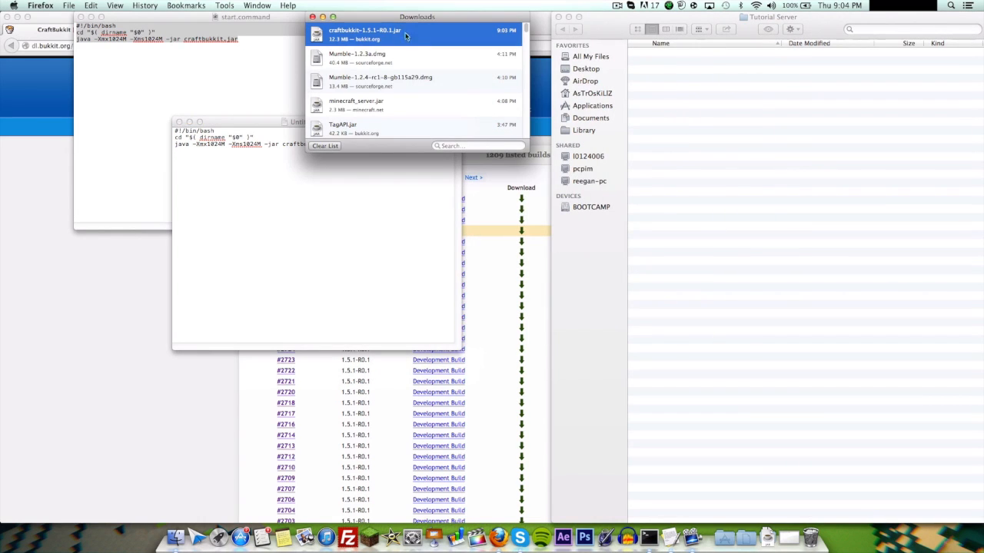
pyautogui.click(767, 536)
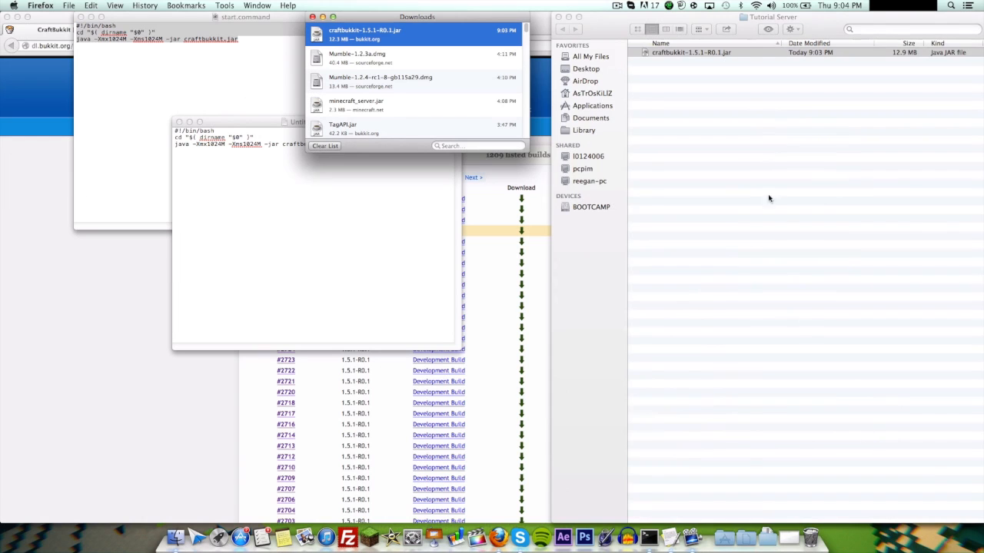
# Rename the jar file in the Tutorial Server folder to craftbukkit.jar
pyautogui.click(757, 52)
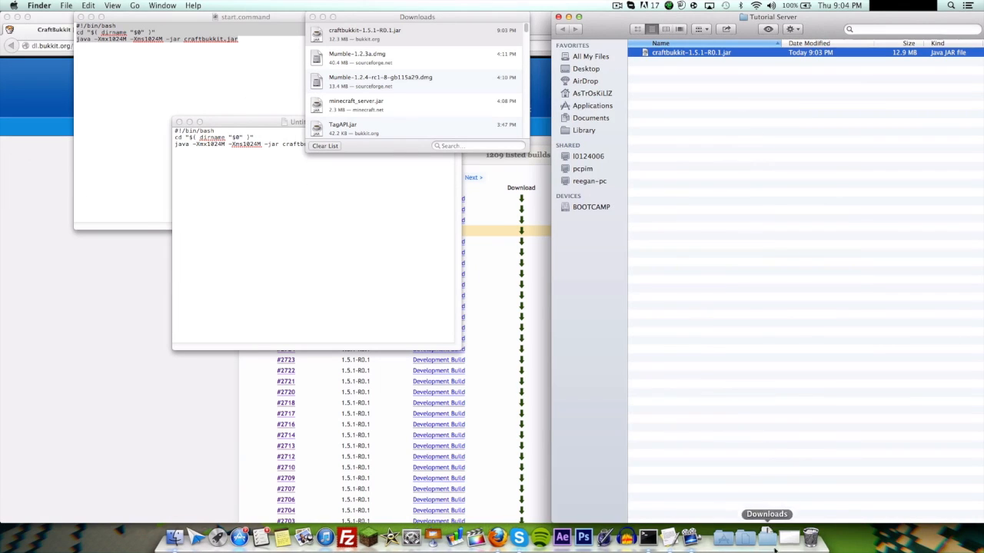
pyautogui.click(728, 55)
pyautogui.click(712, 52)
pyautogui.moveTo(720, 52); pyautogui.dragTo(694, 49)
pyautogui.press('BackSpace')
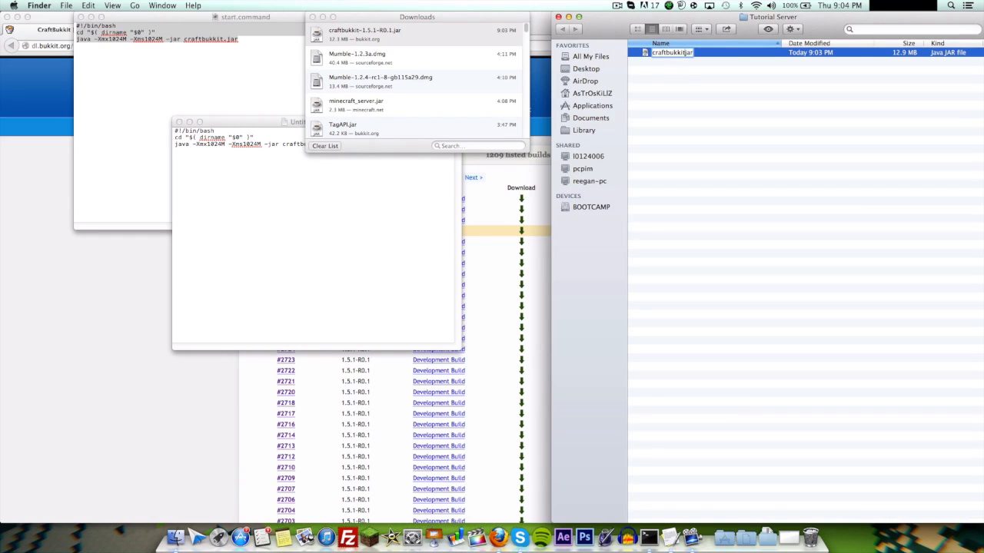
pyautogui.click(765, 92)
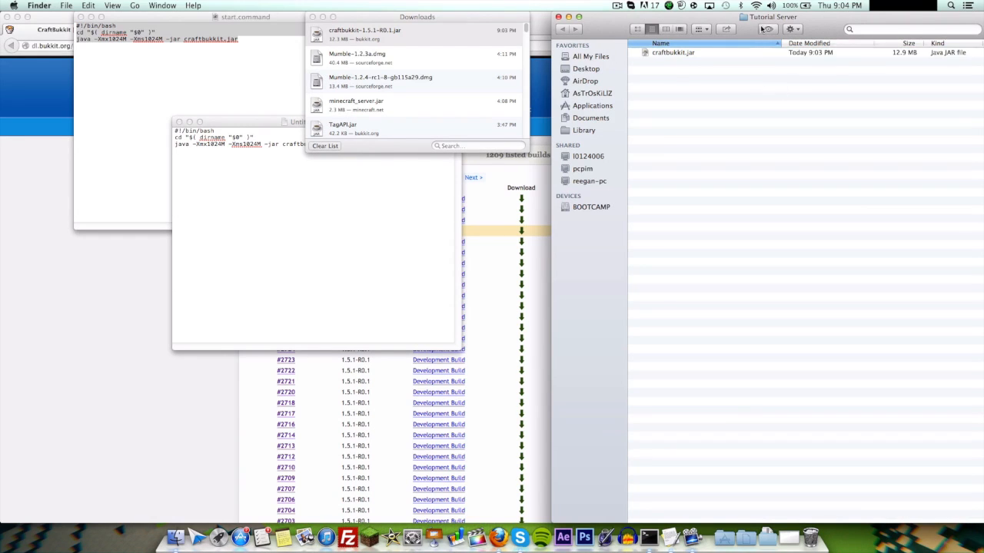
pyautogui.click(676, 54)
pyautogui.click(671, 63)
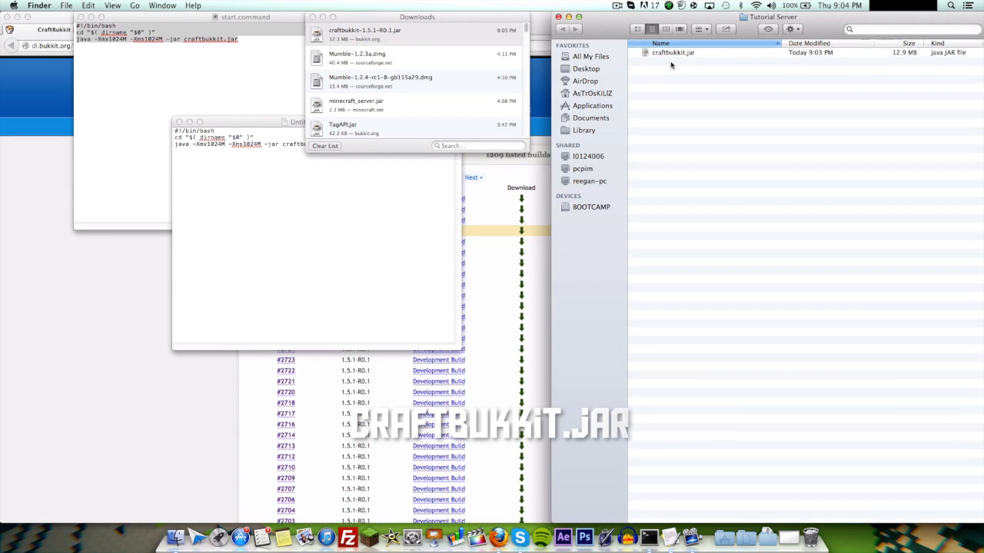
pyautogui.click(686, 55)
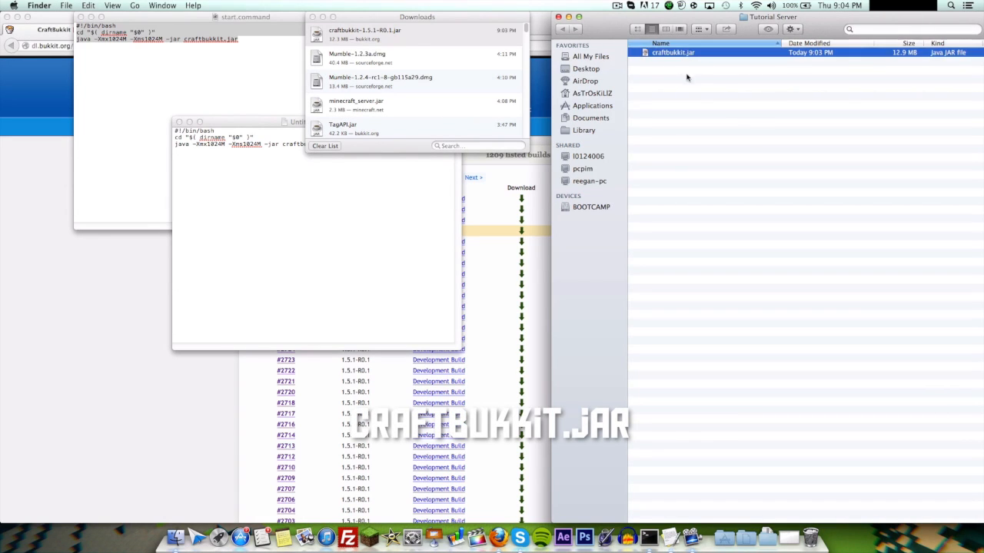
pyautogui.click(686, 77)
# Bring the untitled script document to the front and start saving it
pyautogui.click(341, 123)
pyautogui.moveTo(358, 123); pyautogui.dragTo(475, 85)
pyautogui.press('super+a')
pyautogui.click(388, 116)
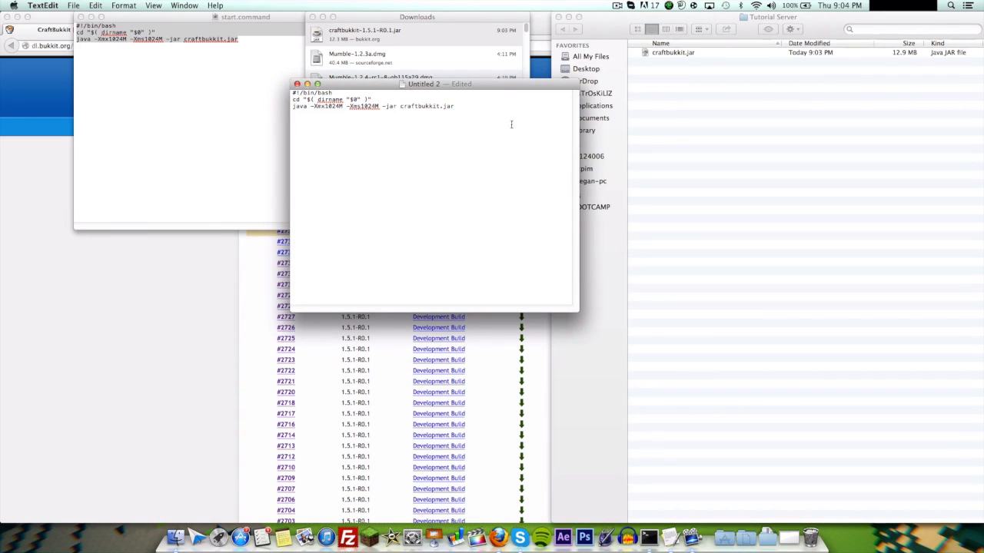
pyautogui.click(123, 5)
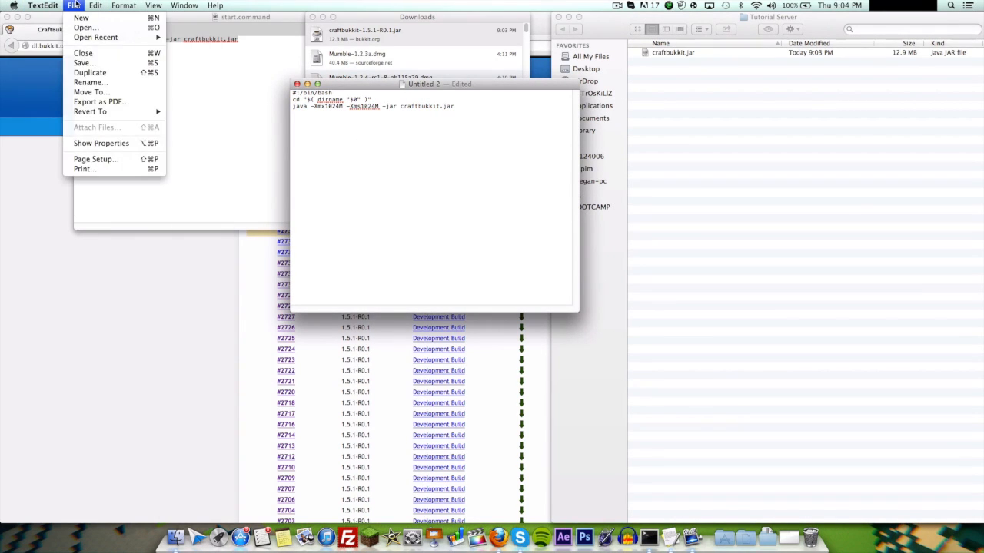
pyautogui.click(86, 62)
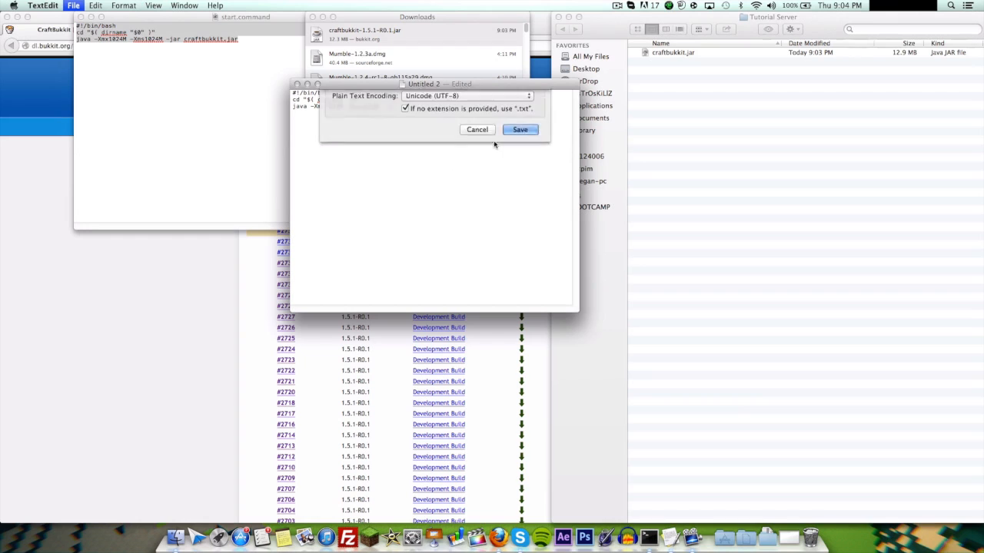
# Set the save location to the Tutorial Server folder on the Desktop
pyautogui.click(434, 124)
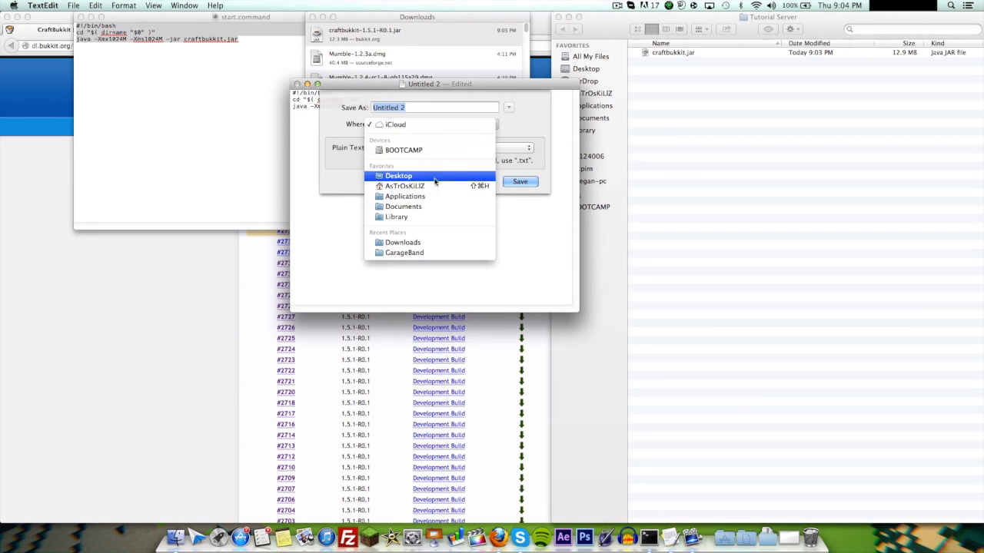
pyautogui.click(408, 174)
pyautogui.click(508, 107)
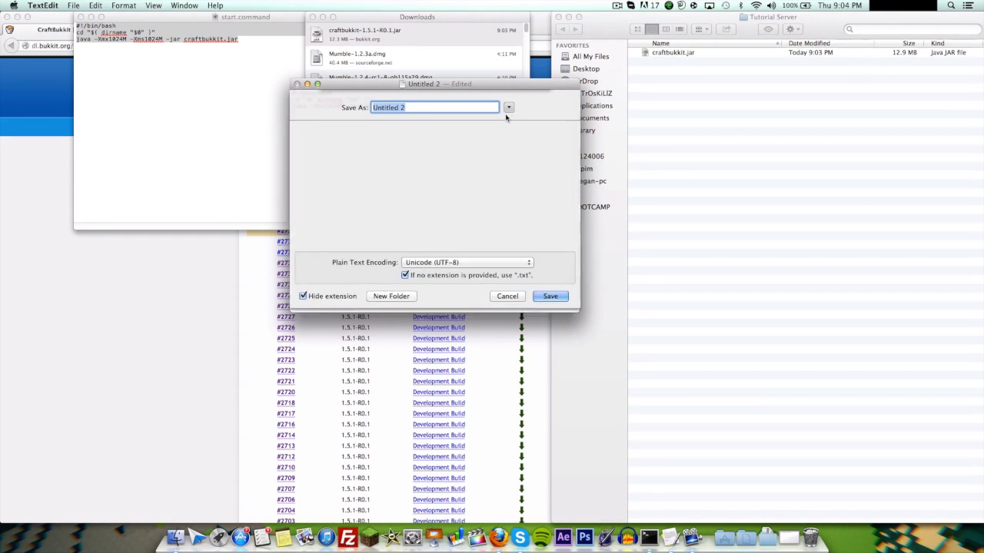
pyautogui.scroll(-2, 432, 185)
pyautogui.scroll(-10, 431, 189)
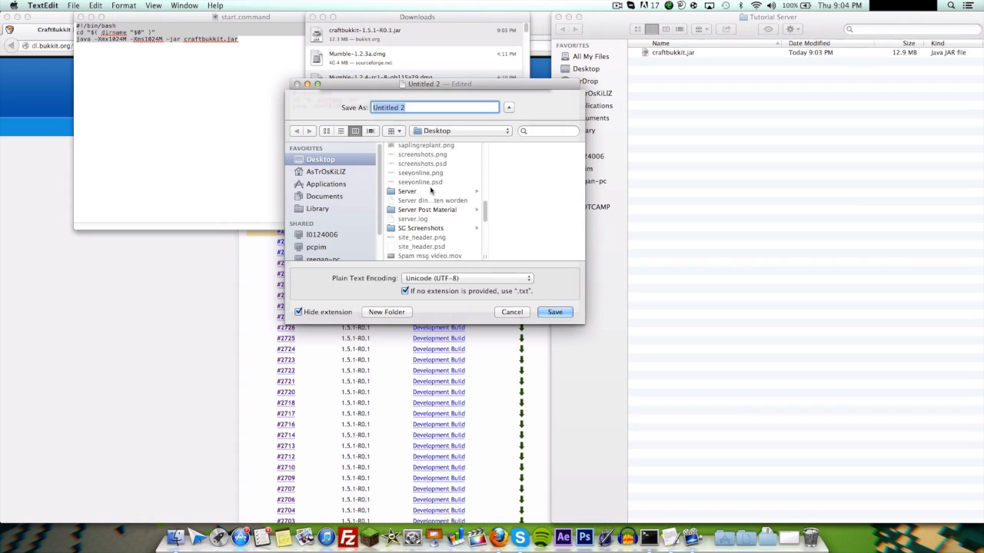
pyautogui.scroll(-5, 433, 232)
pyautogui.click(422, 211)
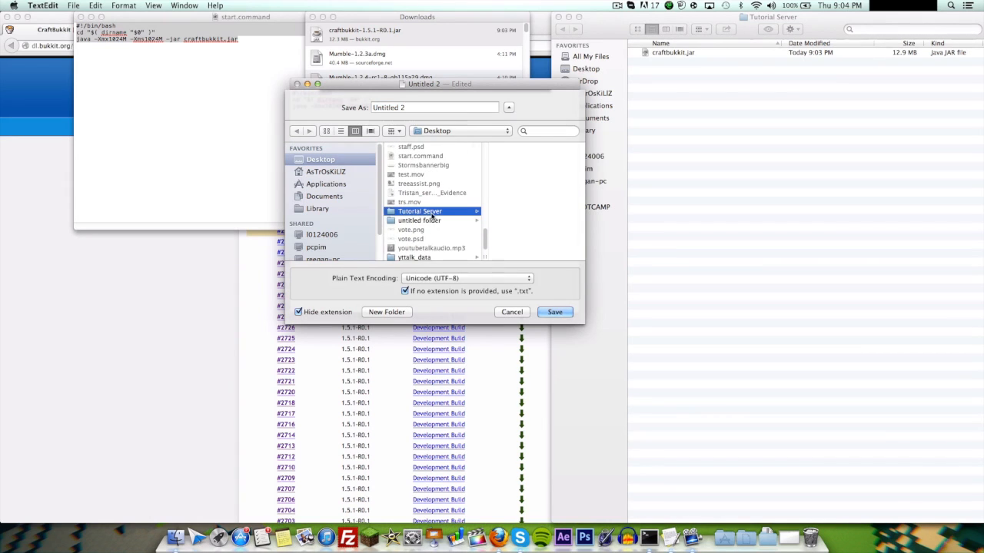
# Name the script start.command and save it in the Tutorial Server folder
pyautogui.click(445, 109)
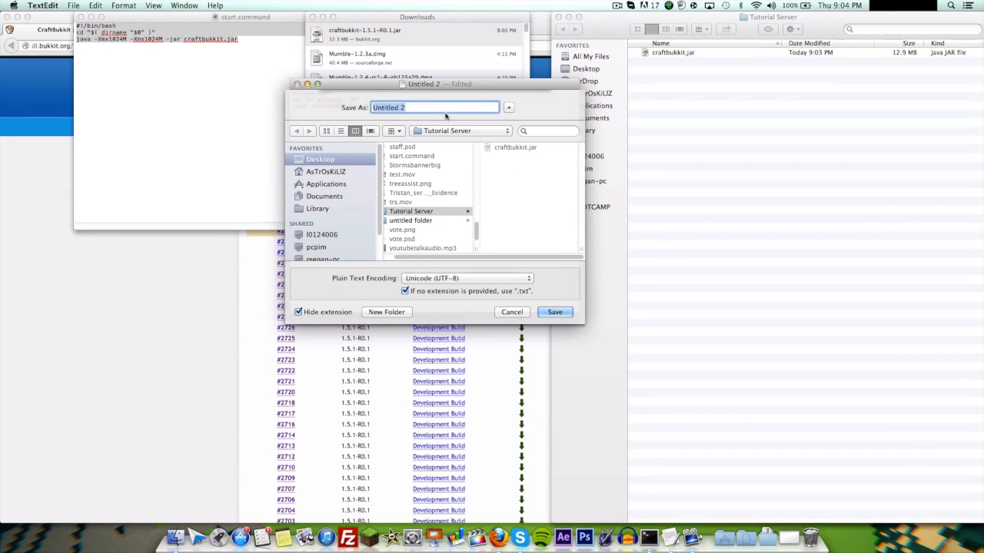
pyautogui.write('start')
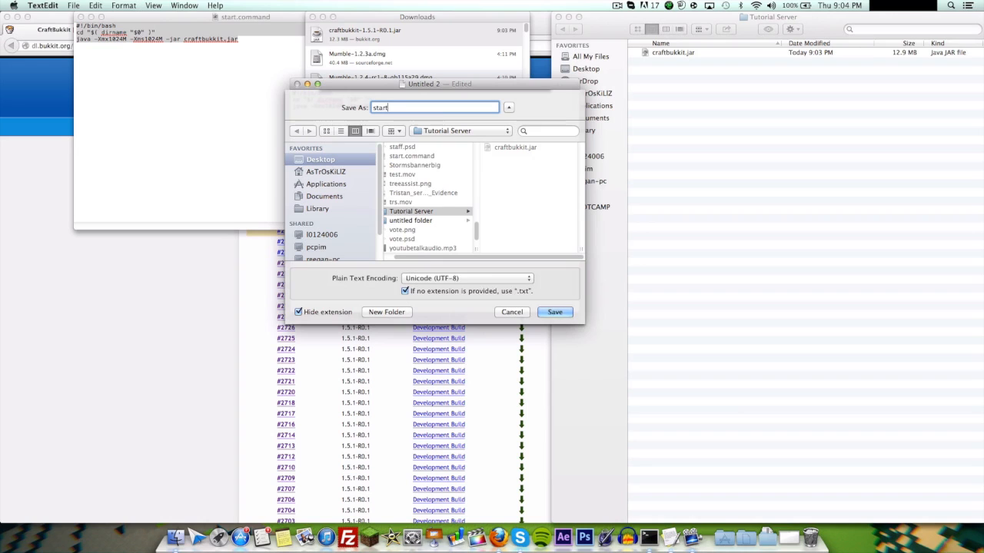
pyautogui.click(484, 281)
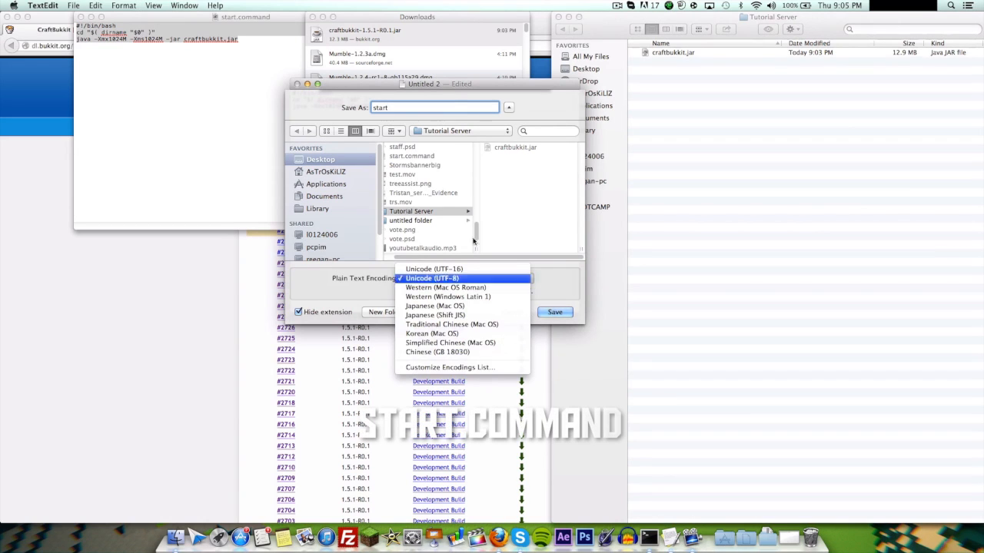
pyautogui.click(451, 108)
pyautogui.write('.command')
pyautogui.press('Return')
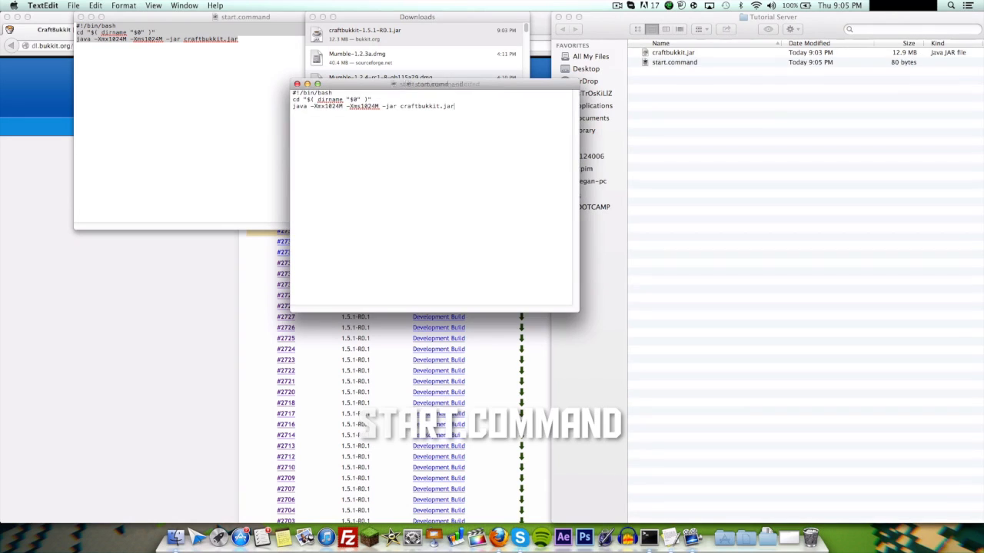
pyautogui.click(742, 86)
pyautogui.click(683, 65)
pyautogui.click(692, 90)
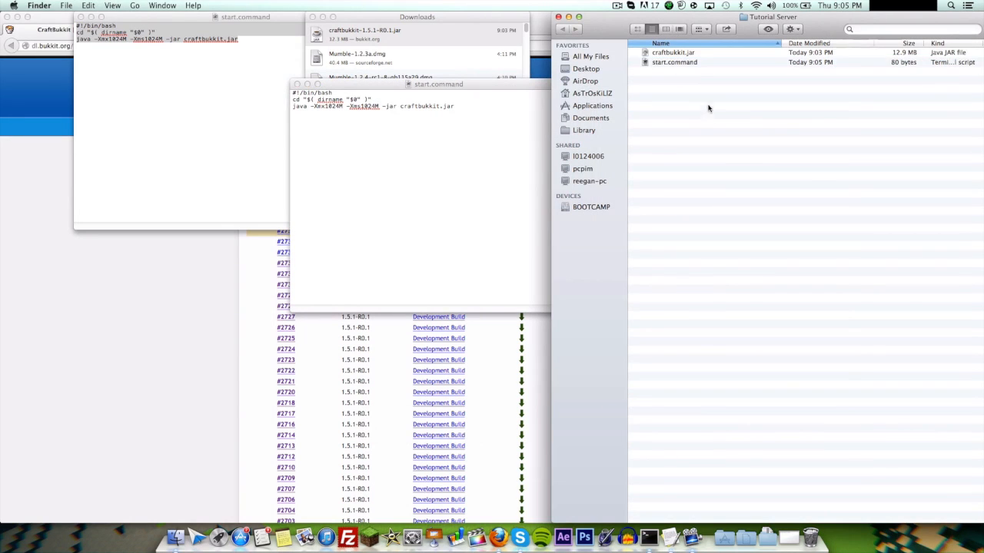
pyautogui.click(685, 64)
pyautogui.click(672, 70)
# Close both start.command documents and the Downloads window, and move the Tutorial Server window to the middle of the screen
pyautogui.click(462, 129)
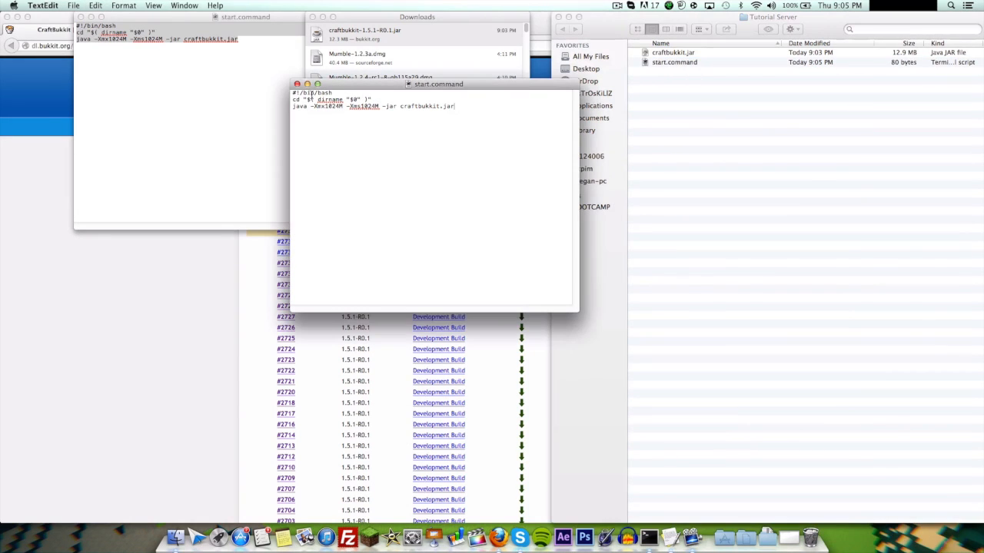
pyautogui.click(298, 84)
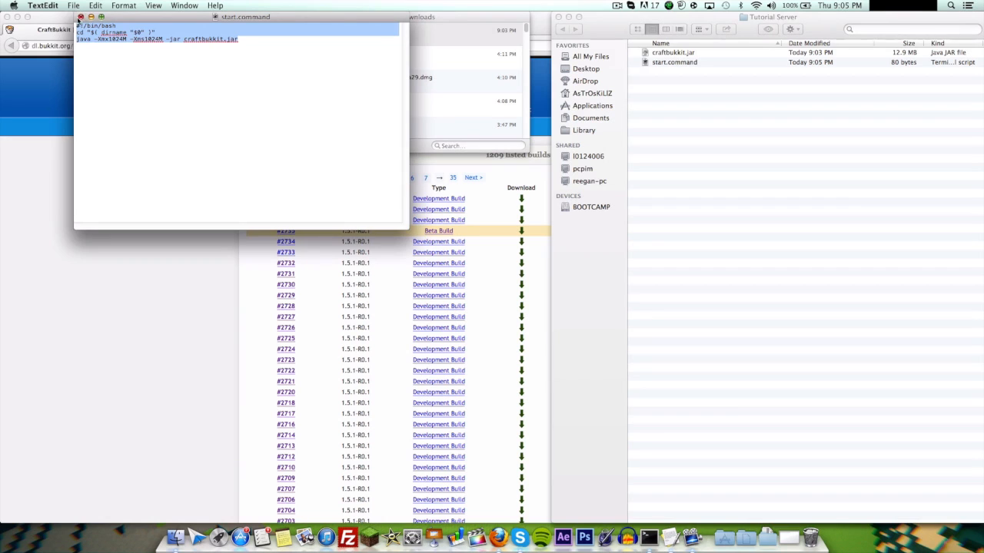
pyautogui.click(80, 17)
pyautogui.click(312, 16)
pyautogui.moveTo(772, 17); pyautogui.dragTo(465, 17)
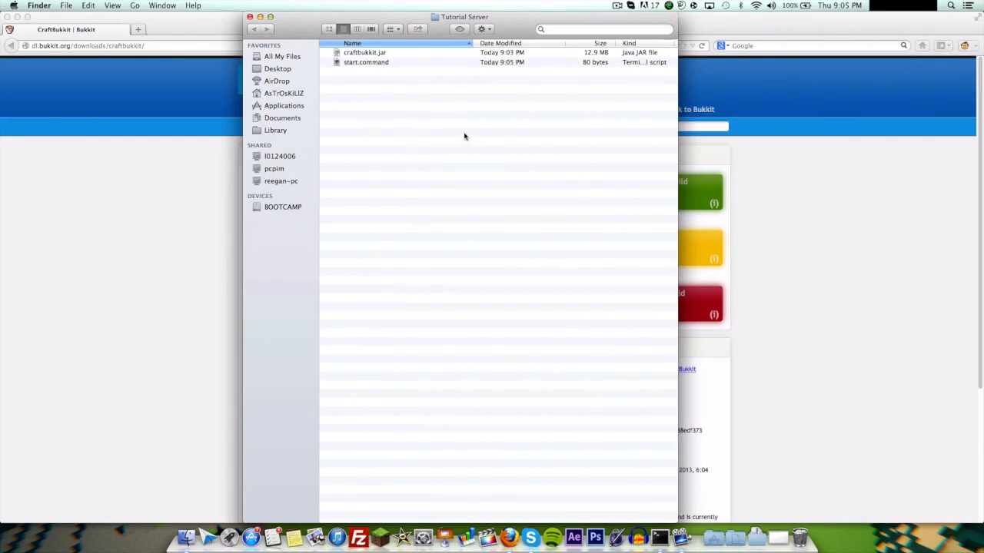
# Try to run start.command from the Tutorial Server folder
pyautogui.doubleClick(462, 63)
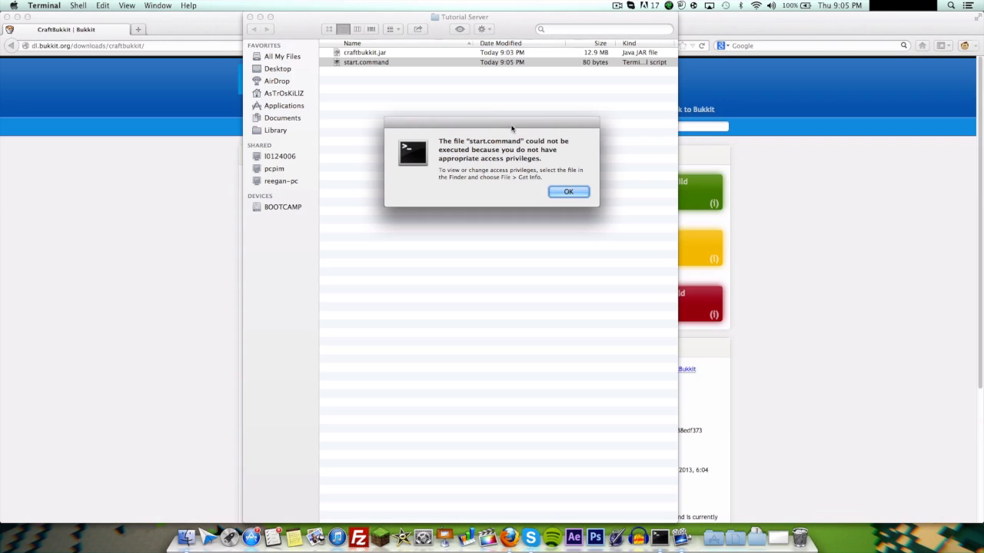
pyautogui.click(569, 192)
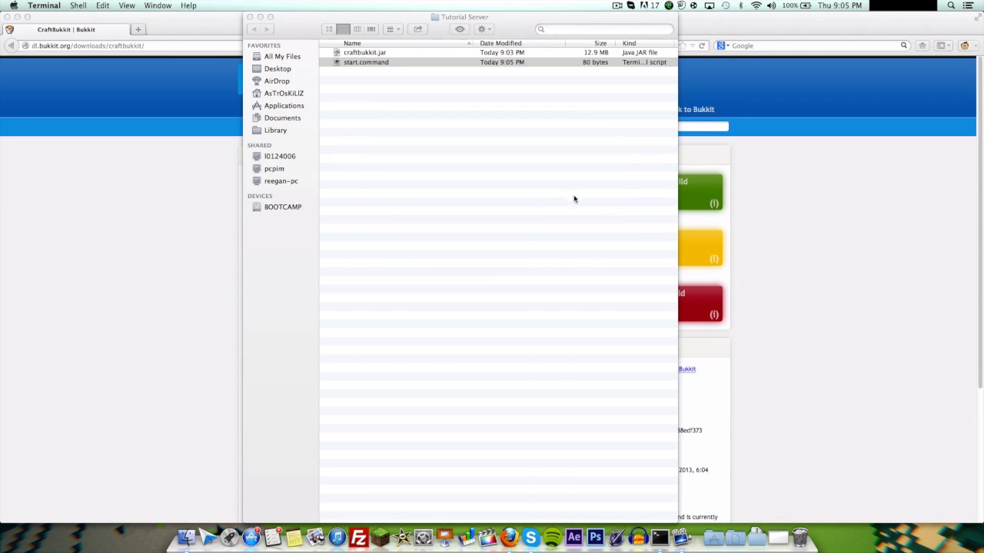
pyautogui.click(561, 220)
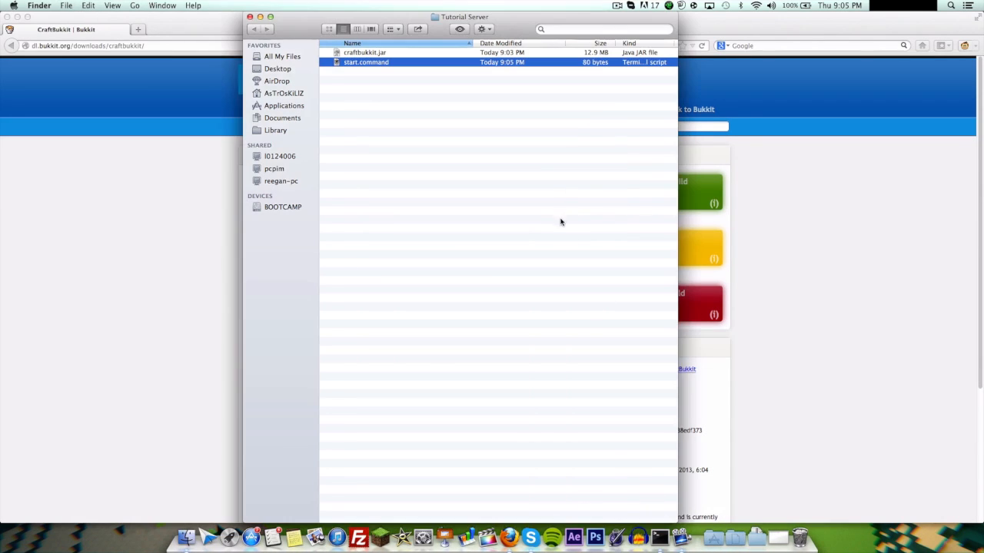
# Open a Terminal window and look up where Terminal is stored in the Utilities folder of Applications
pyautogui.click(666, 534)
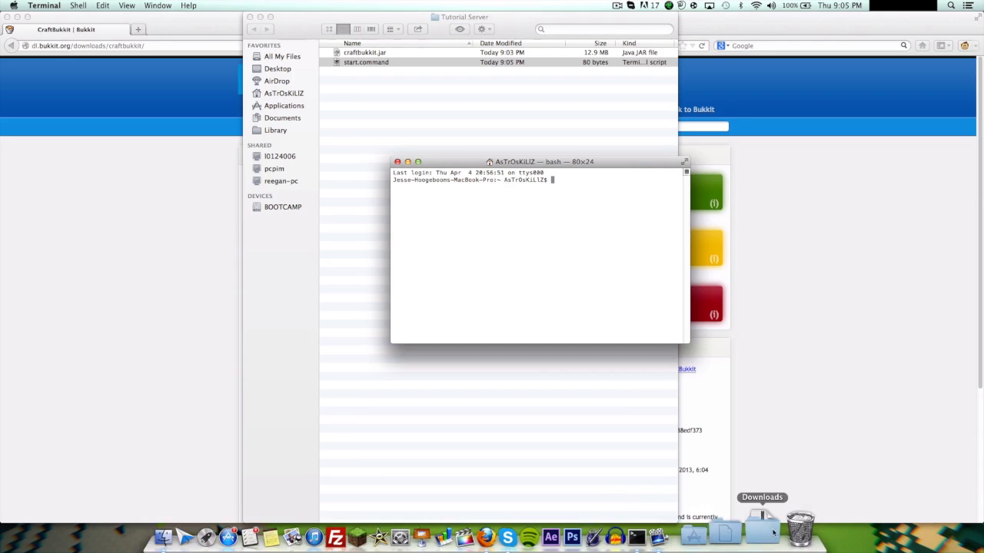
pyautogui.click(722, 529)
pyautogui.scroll(-10, 726, 358)
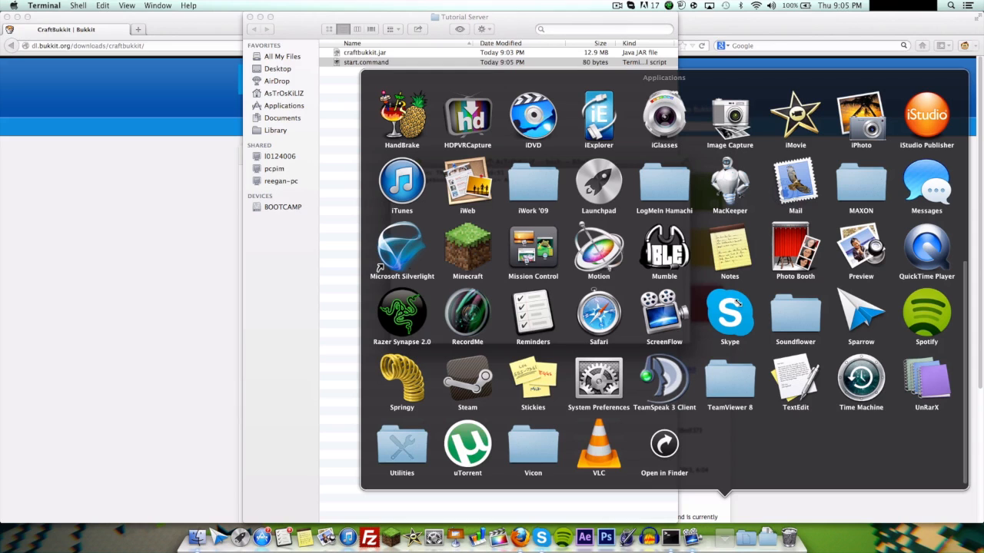
pyautogui.click(405, 440)
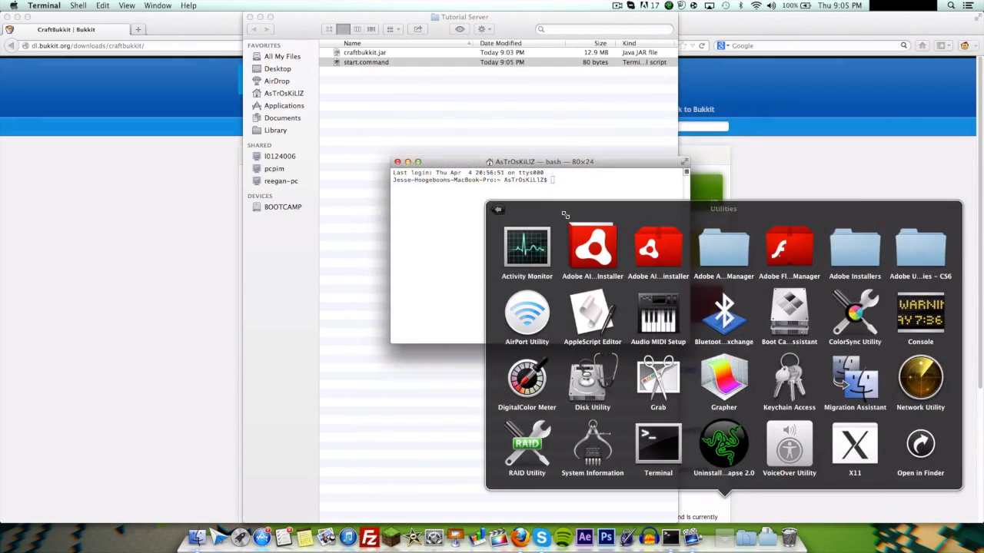
pyautogui.click(448, 249)
pyautogui.click(952, 5)
pyautogui.click(948, 6)
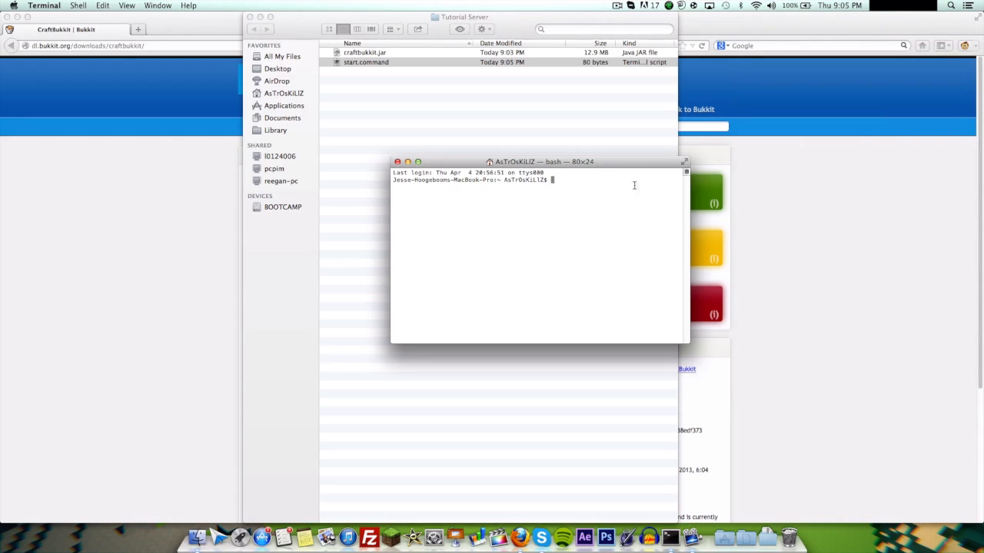
# Make start.command executable by running chmod +x on its path in the Tutorial Server folder
pyautogui.write('chmod +x')
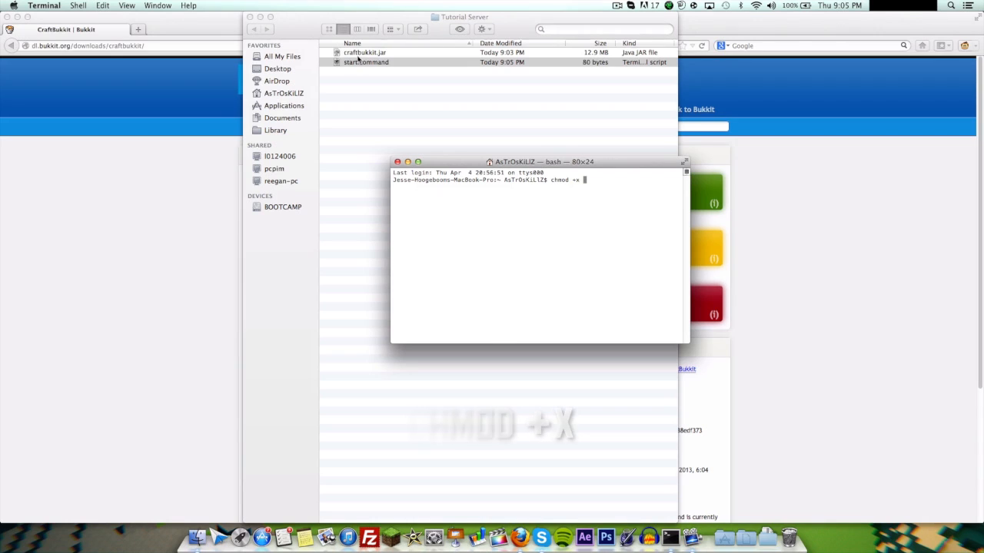
pyautogui.moveTo(362, 66); pyautogui.dragTo(592, 182)
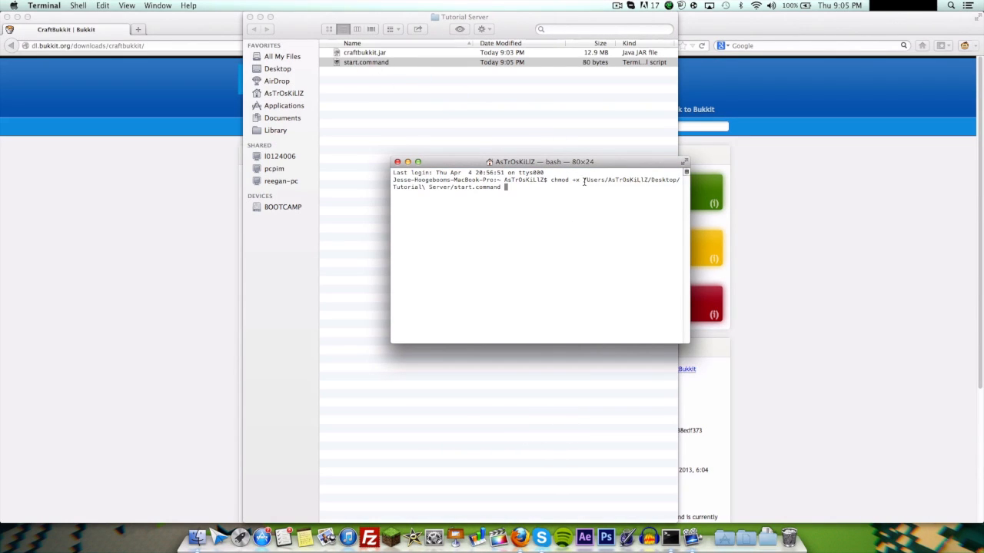
pyautogui.press('Return')
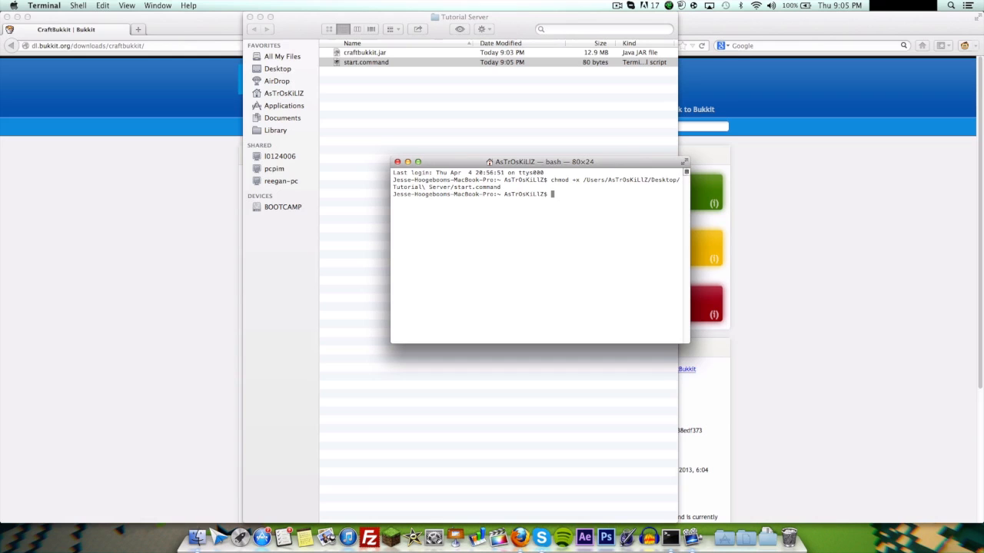
# Close the Terminal window and start the server by running start.command from the Tutorial Server folder
pyautogui.moveTo(482, 164); pyautogui.dragTo(780, 136)
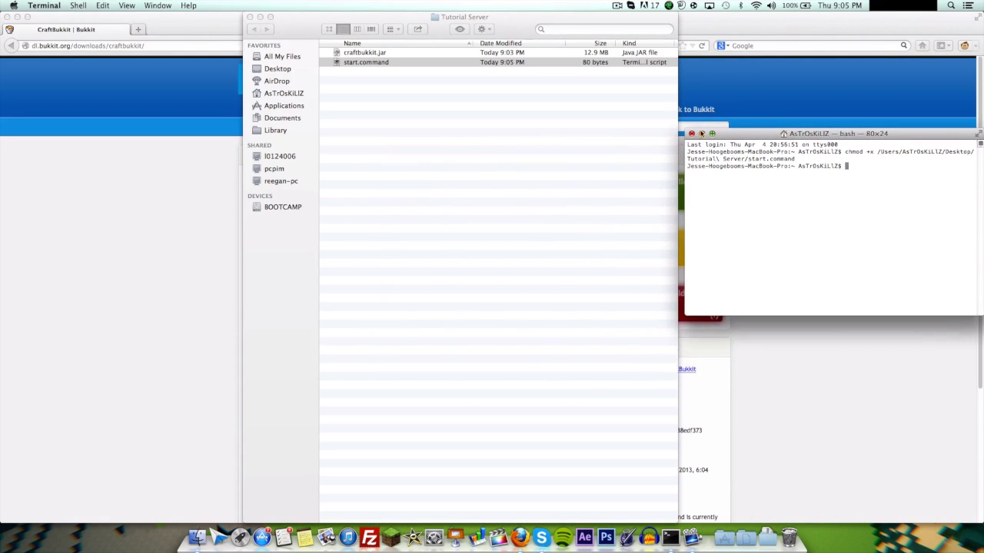
pyautogui.click(690, 135)
pyautogui.click(460, 86)
pyautogui.doubleClick(481, 65)
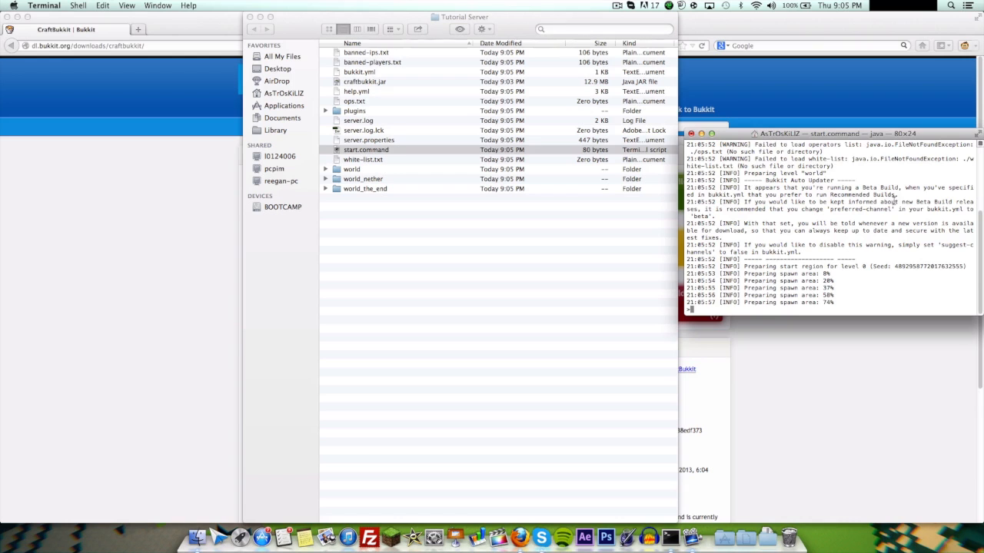
# Try to open server.properties with the suggested TextEdit application
pyautogui.click(407, 150)
pyautogui.click(428, 144)
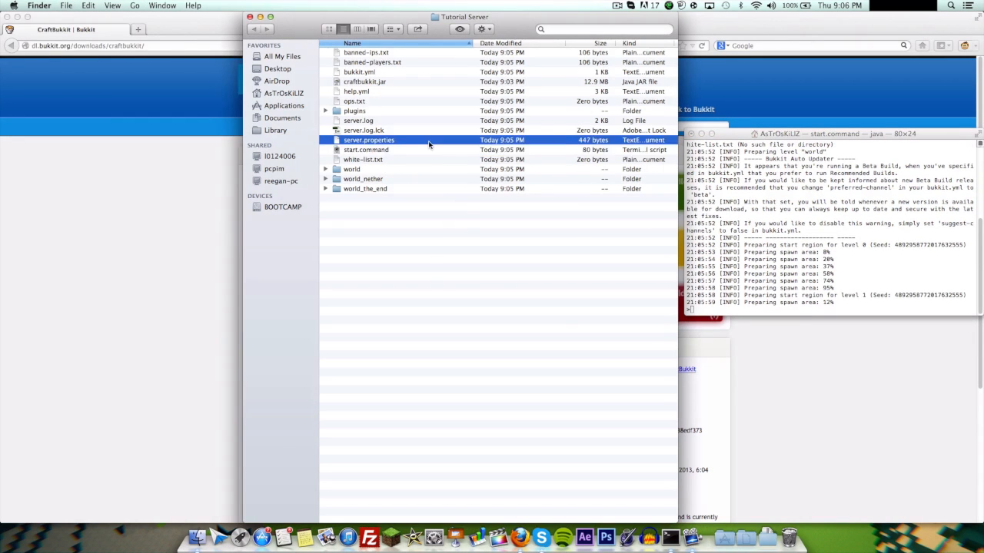
pyautogui.rightClick(429, 144)
pyautogui.moveTo(495, 157)
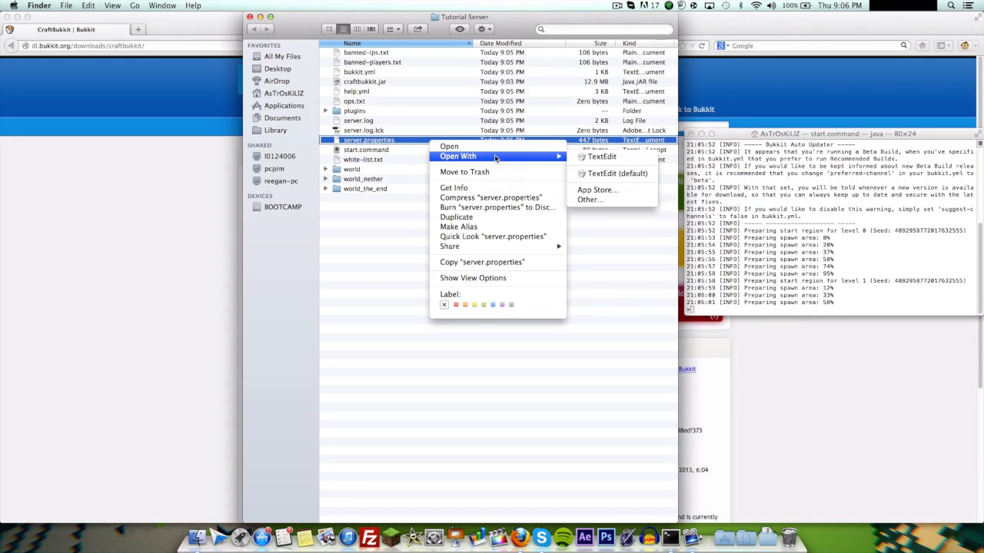
pyautogui.click(618, 157)
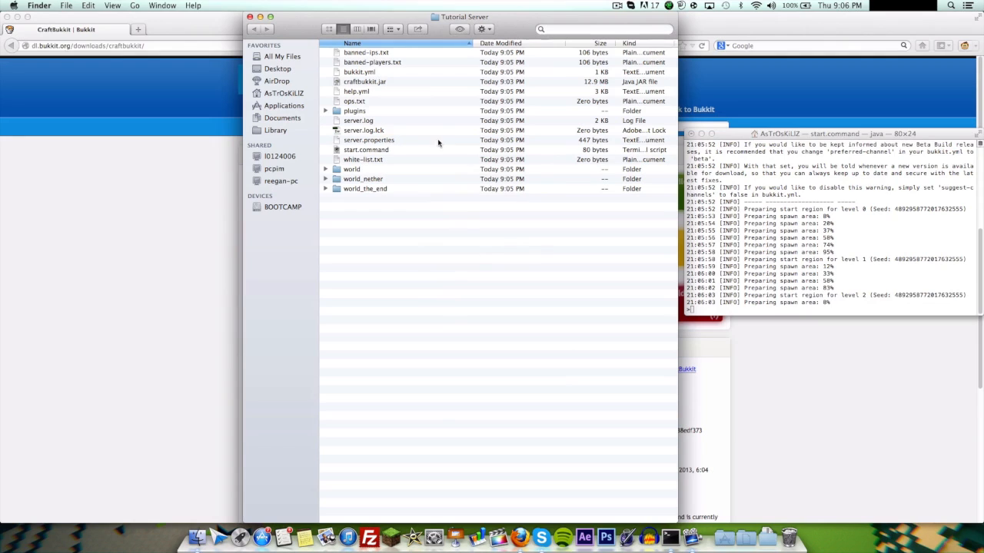
# Open server.properties with TextEdit chosen from the Applications folder, and move its window over the Tutorial Server file list
pyautogui.click(450, 140)
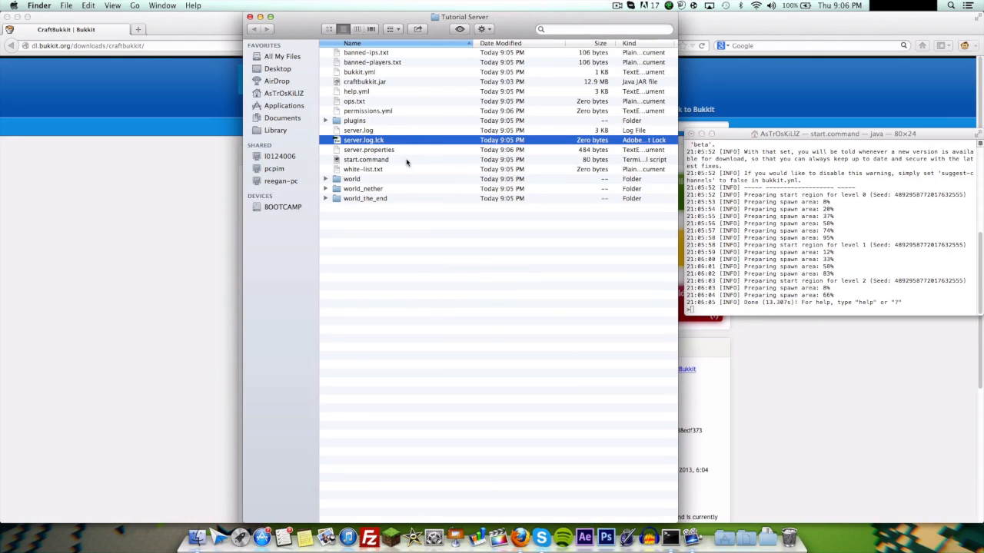
pyautogui.click(409, 151)
pyautogui.rightClick(412, 149)
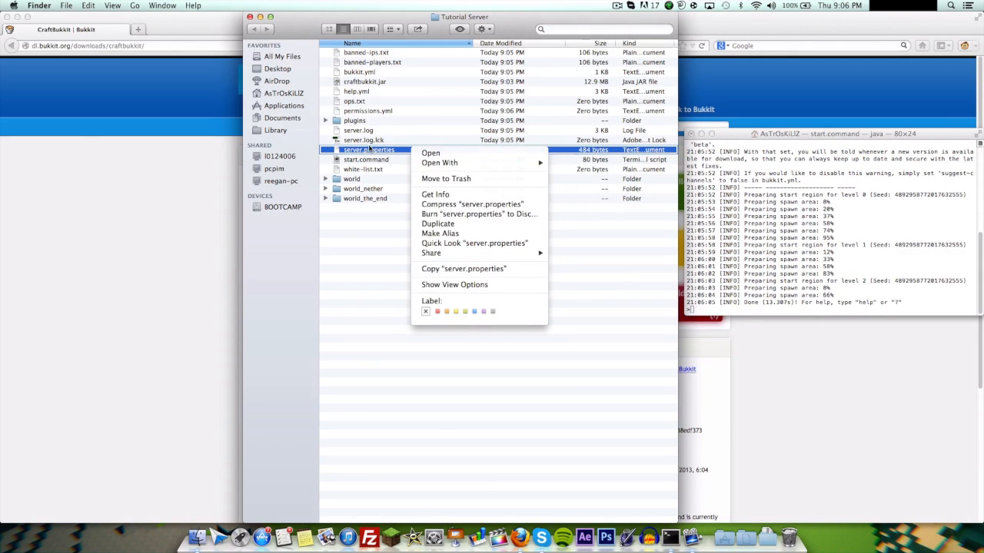
pyautogui.moveTo(461, 163)
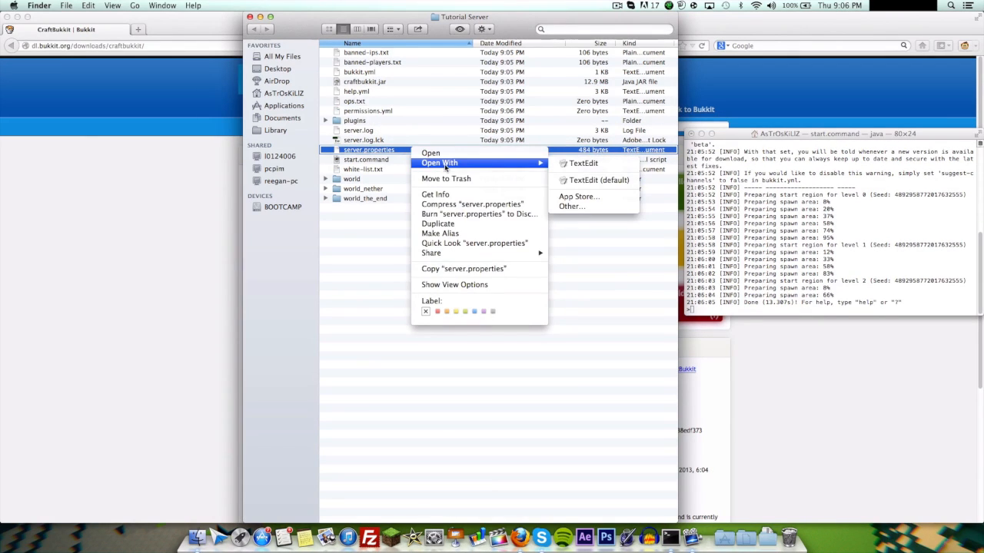
pyautogui.click(586, 207)
pyautogui.scroll(-10, 450, 187)
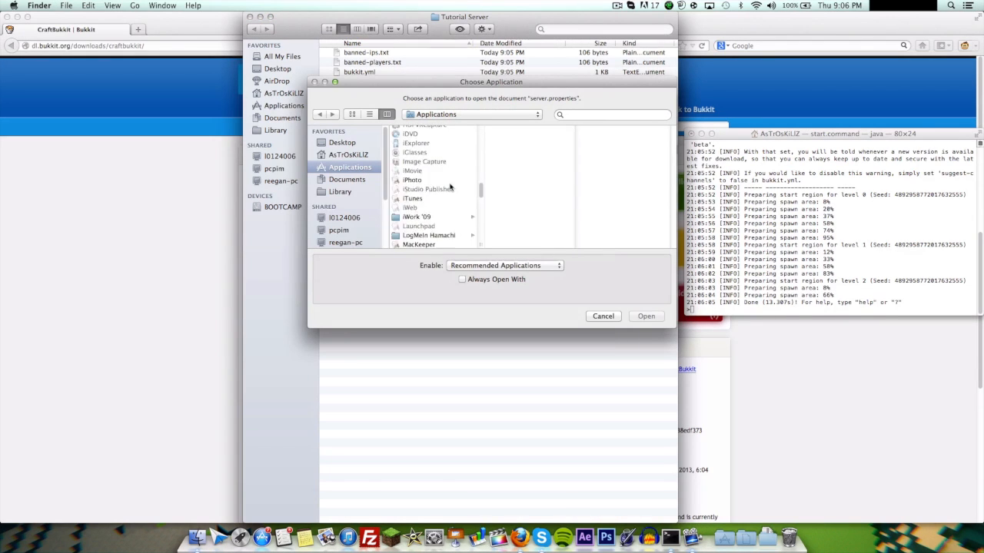
pyautogui.scroll(-5, 451, 187)
pyautogui.doubleClick(446, 189)
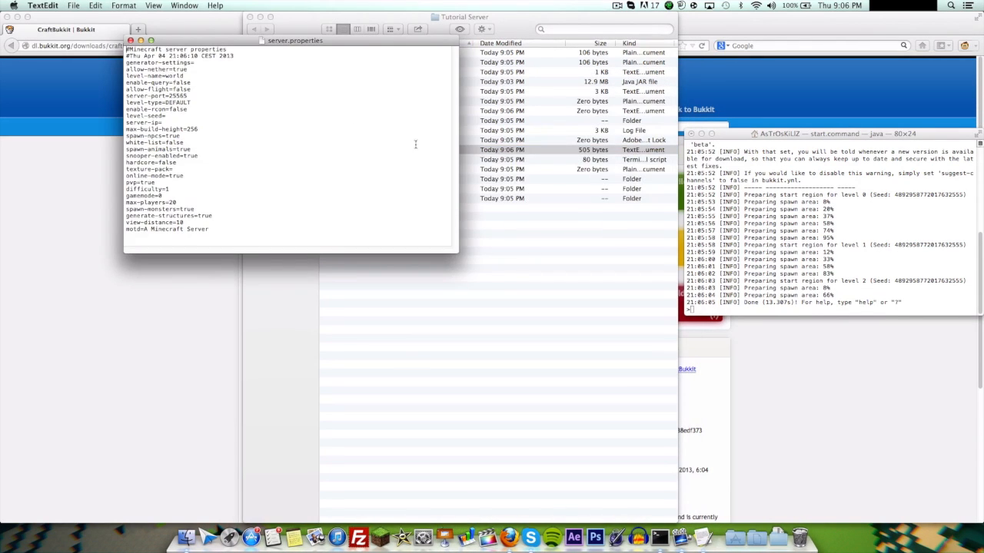
pyautogui.moveTo(295, 45); pyautogui.dragTo(504, 19)
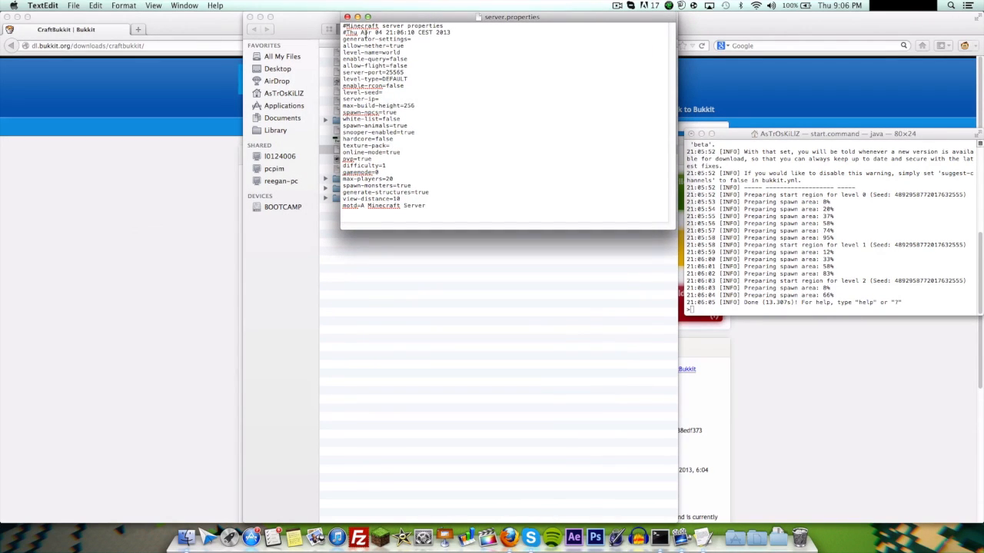
# Examine the generator-settings and allow-nether lines in server.properties
pyautogui.moveTo(395, 39); pyautogui.dragTo(419, 39)
pyautogui.click(354, 40)
pyautogui.click(393, 40)
pyautogui.moveTo(345, 40)
pyautogui.mouseDown()
pyautogui.moveTo(401, 40)
pyautogui.moveTo(339, 40)
pyautogui.mouseUp()
pyautogui.click(405, 40)
pyautogui.click(392, 41)
pyautogui.moveTo(421, 46); pyautogui.dragTo(342, 46)
pyautogui.click(419, 47)
pyautogui.moveTo(419, 47); pyautogui.dragTo(387, 46)
pyautogui.click(415, 48)
# Set enable-query to true in server.properties
pyautogui.moveTo(407, 59)
pyautogui.mouseDown()
pyautogui.moveTo(366, 58)
pyautogui.moveTo(412, 60)
pyautogui.mouseUp()
pyautogui.click(382, 59)
pyautogui.click(412, 60)
pyautogui.write('tr')
# Examine the allow-flight, level-type, enable-rcon and level-seed lines in server.properties
pyautogui.click(414, 66)
pyautogui.moveTo(419, 67)
pyautogui.mouseDown()
pyautogui.moveTo(386, 63)
pyautogui.moveTo(414, 65)
pyautogui.mouseUp()
pyautogui.click(387, 60)
pyautogui.click(414, 65)
pyautogui.tripleClick(370, 66)
pyautogui.click(385, 66)
pyautogui.click(396, 79)
pyautogui.moveTo(348, 79); pyautogui.dragTo(390, 94)
pyautogui.click(354, 79)
pyautogui.click(383, 86)
pyautogui.click(351, 87)
pyautogui.click(391, 94)
# Move the server.properties window aside, check the running server's Terminal window and return to the properties text
pyautogui.moveTo(433, 17); pyautogui.dragTo(240, 16)
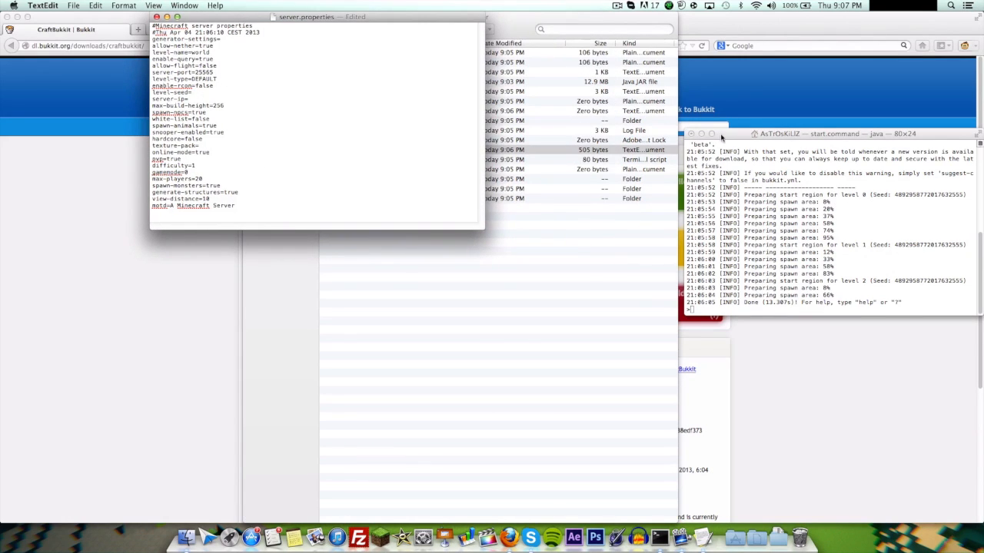
pyautogui.click(724, 136)
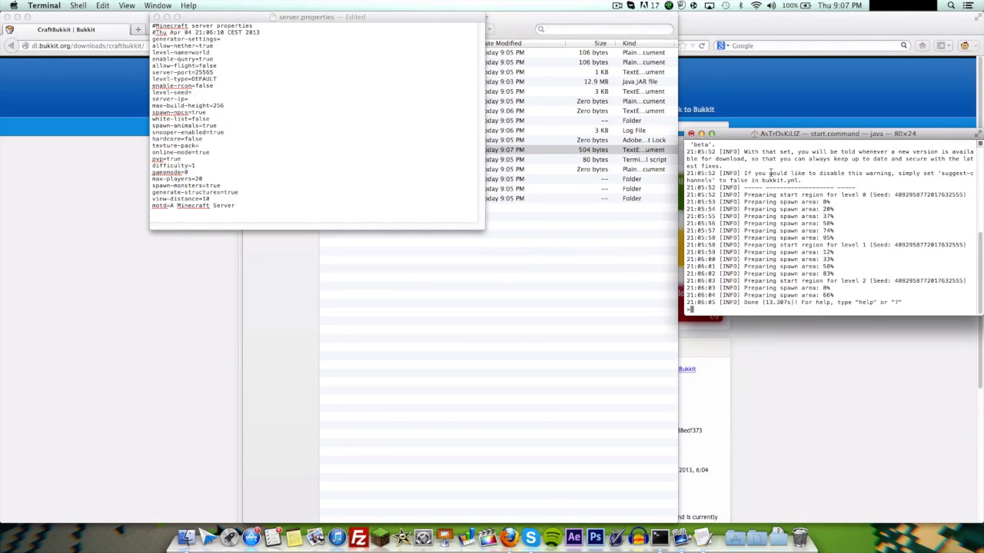
pyautogui.click(259, 108)
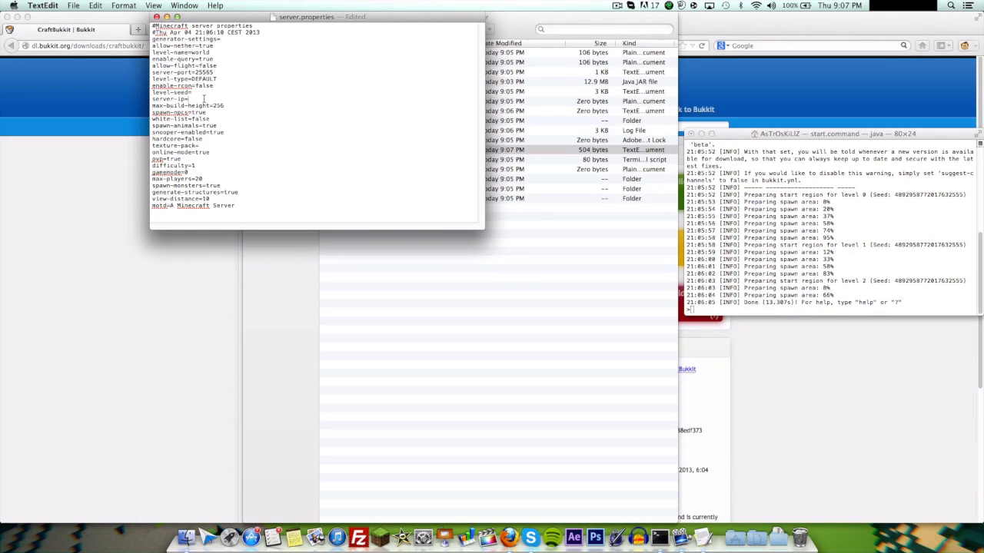
# Examine the server-ip, max-build-height, spawn-npcs, white-list, hardcore and texture-pack lines in server.properties
pyautogui.moveTo(226, 104); pyautogui.dragTo(165, 100)
pyautogui.click(164, 100)
pyautogui.rightClick(165, 100)
pyautogui.click(164, 99)
pyautogui.moveTo(152, 104); pyautogui.dragTo(216, 113)
pyautogui.click(234, 105)
pyautogui.click(218, 117)
pyautogui.click(216, 112)
pyautogui.moveTo(210, 119); pyautogui.dragTo(192, 119)
pyautogui.click(192, 120)
pyautogui.moveTo(168, 138); pyautogui.dragTo(185, 140)
pyautogui.click(200, 145)
pyautogui.moveTo(240, 17); pyautogui.dragTo(403, 13)
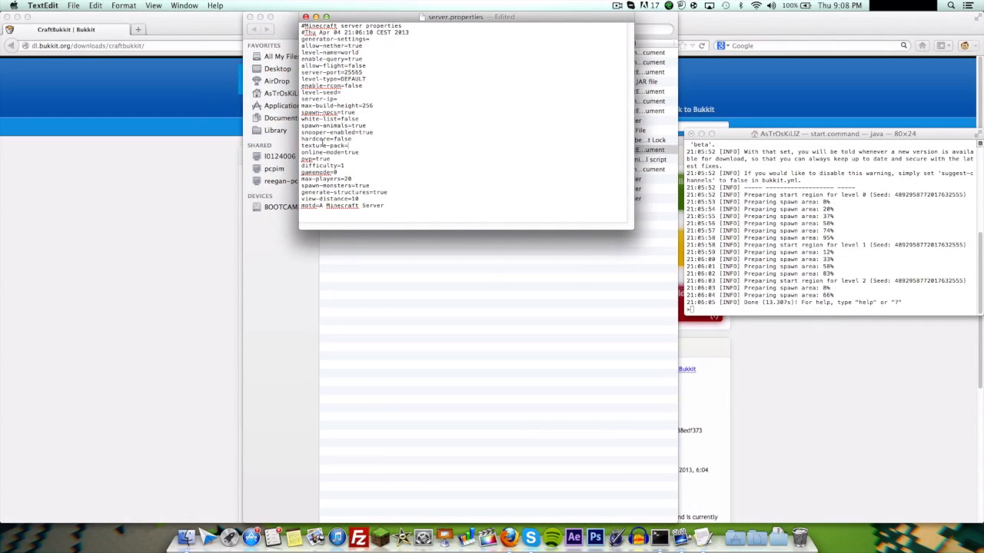
pyautogui.moveTo(356, 146); pyautogui.dragTo(301, 144)
pyautogui.click(345, 153)
pyautogui.write('dehruiejr/ruejhr.zi')
pyautogui.moveTo(492, 145); pyautogui.dragTo(347, 146)
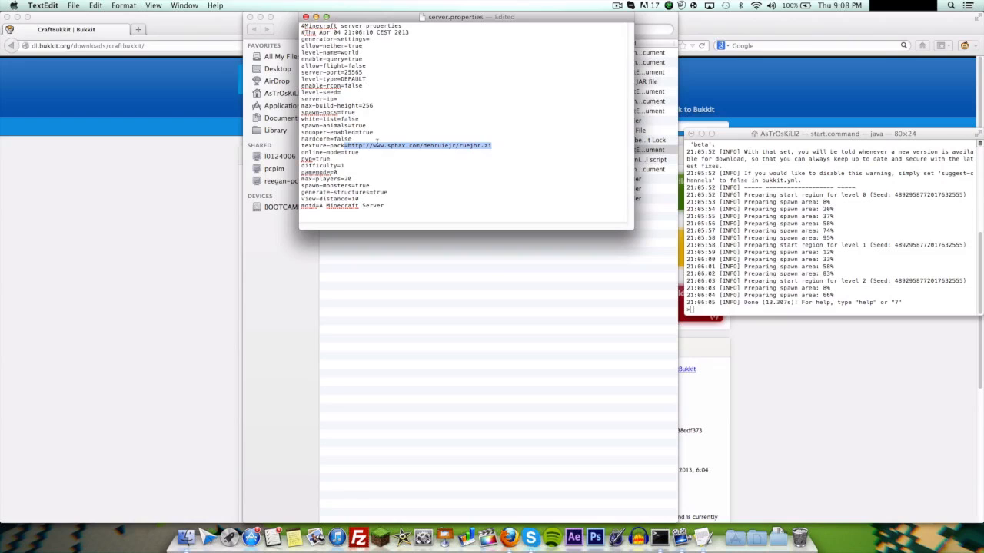
pyautogui.press('BackSpace')
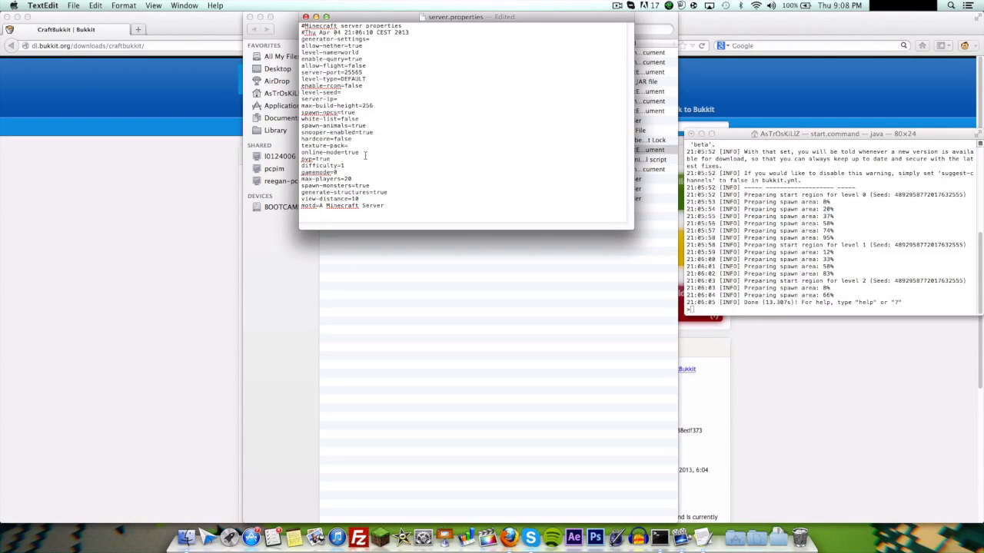
# Examine the online-mode, pvp, difficulty and gamemode lines in server.properties
pyautogui.moveTo(344, 152); pyautogui.dragTo(367, 153)
pyautogui.click(367, 152)
pyautogui.doubleClick(345, 167)
pyautogui.click(342, 166)
pyautogui.doubleClick(342, 166)
pyautogui.click(337, 172)
pyautogui.moveTo(300, 166)
pyautogui.mouseDown()
pyautogui.moveTo(362, 164)
pyautogui.moveTo(301, 165)
pyautogui.mouseUp()
pyautogui.click(362, 165)
pyautogui.click(341, 172)
pyautogui.moveTo(340, 173)
pyautogui.mouseDown()
pyautogui.moveTo(301, 173)
pyautogui.moveTo(342, 173)
pyautogui.mouseUp()
pyautogui.click(300, 173)
pyautogui.click(346, 173)
# Examine the max-players, spawn-monsters, generate-structures and view-distance lines in server.properties
pyautogui.moveTo(340, 179)
pyautogui.mouseDown()
pyautogui.moveTo(369, 175)
pyautogui.moveTo(345, 178)
pyautogui.mouseUp()
pyautogui.click(367, 176)
pyautogui.click(363, 177)
pyautogui.moveTo(369, 185); pyautogui.dragTo(321, 186)
pyautogui.click(323, 185)
pyautogui.moveTo(405, 192); pyautogui.dragTo(352, 197)
pyautogui.click(319, 193)
pyautogui.click(365, 197)
pyautogui.click(358, 199)
pyautogui.click(369, 198)
pyautogui.click(376, 198)
pyautogui.moveTo(349, 199)
pyautogui.mouseDown()
pyautogui.moveTo(386, 205)
pyautogui.moveTo(351, 199)
pyautogui.mouseUp()
pyautogui.click(388, 197)
pyautogui.click(351, 198)
pyautogui.click(423, 218)
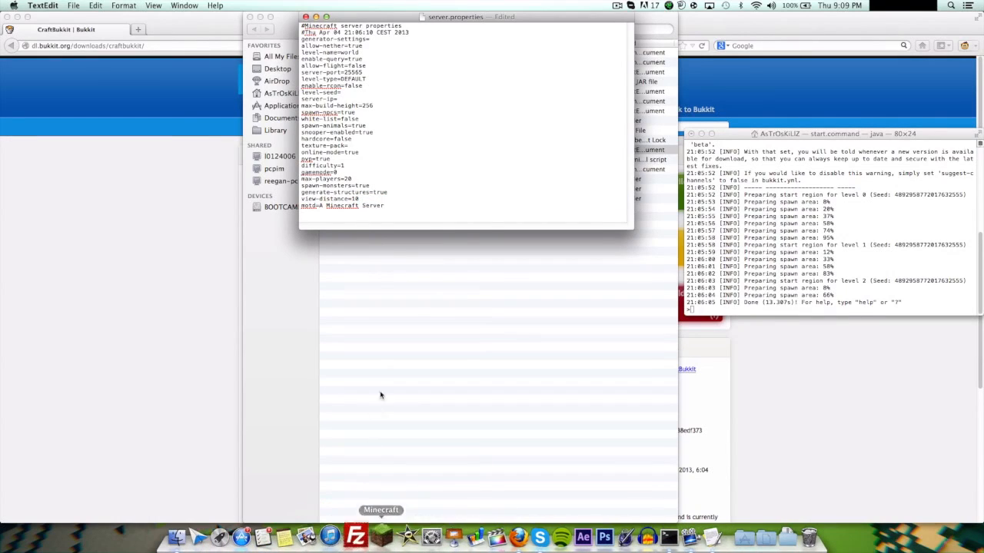
# Set the motd value to "AsTrOs Server", then save and close server.properties
pyautogui.moveTo(392, 206); pyautogui.dragTo(321, 203)
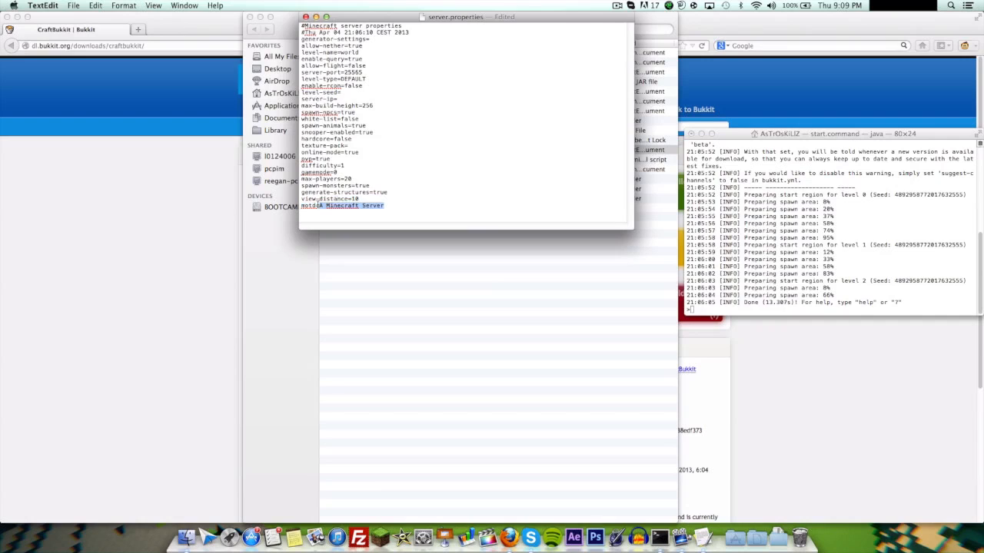
pyautogui.write('AsTrOs Server')
pyautogui.press('super+s')
pyautogui.moveTo(366, 21); pyautogui.dragTo(372, 21)
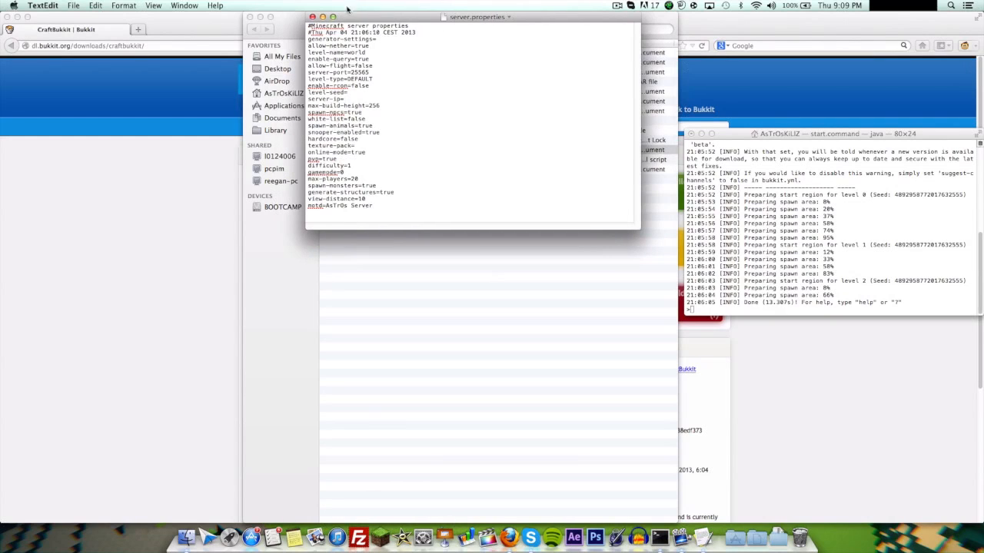
pyautogui.click(312, 16)
# Look through the running server's Terminal output and return to the Tutorial Server folder
pyautogui.click(814, 236)
pyautogui.scroll(2, 834, 213)
pyautogui.scroll(-2, 837, 211)
pyautogui.scroll(5, 838, 211)
pyautogui.scroll(-5, 838, 211)
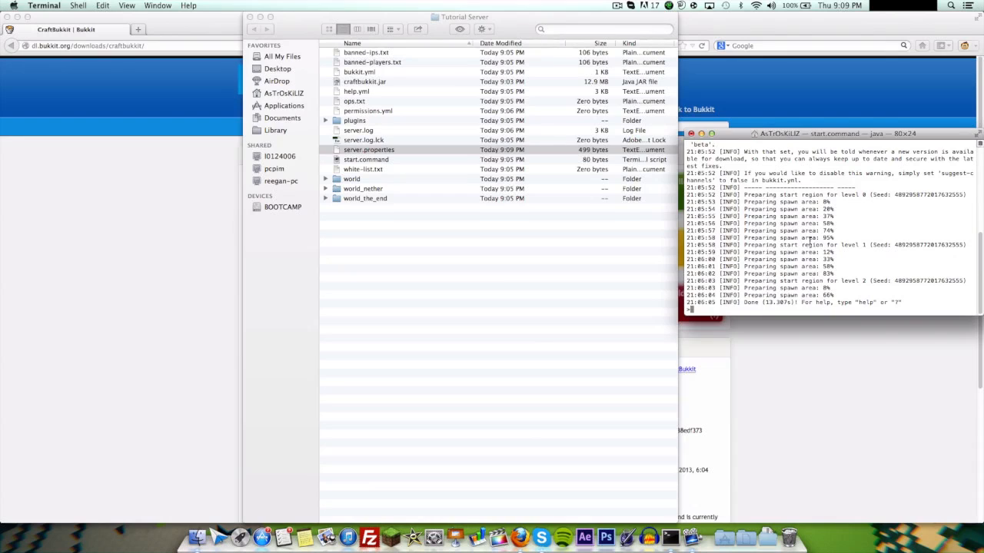
pyautogui.moveTo(472, 243); pyautogui.dragTo(408, 263)
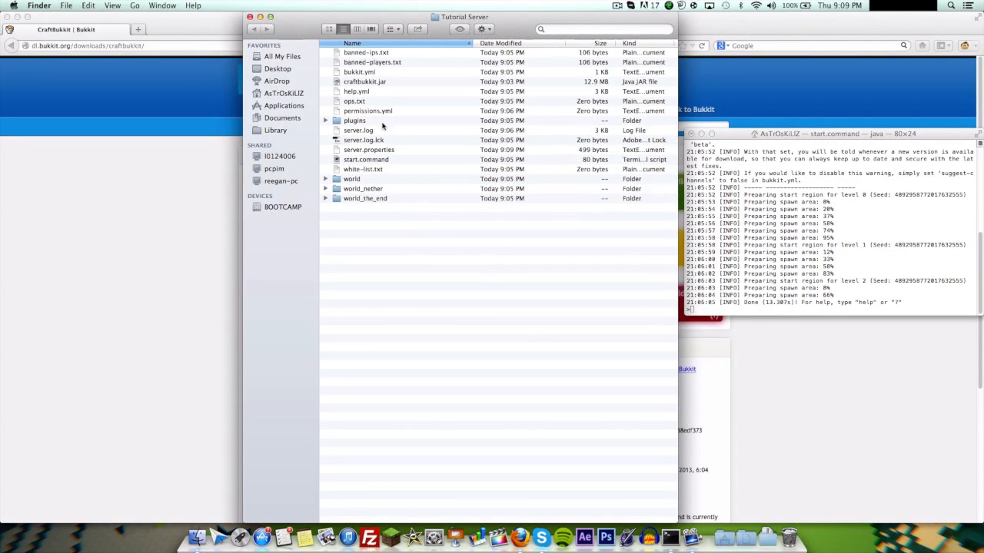
# Launch Minecraft and bring up its Direct Connect screen
pyautogui.click(392, 538)
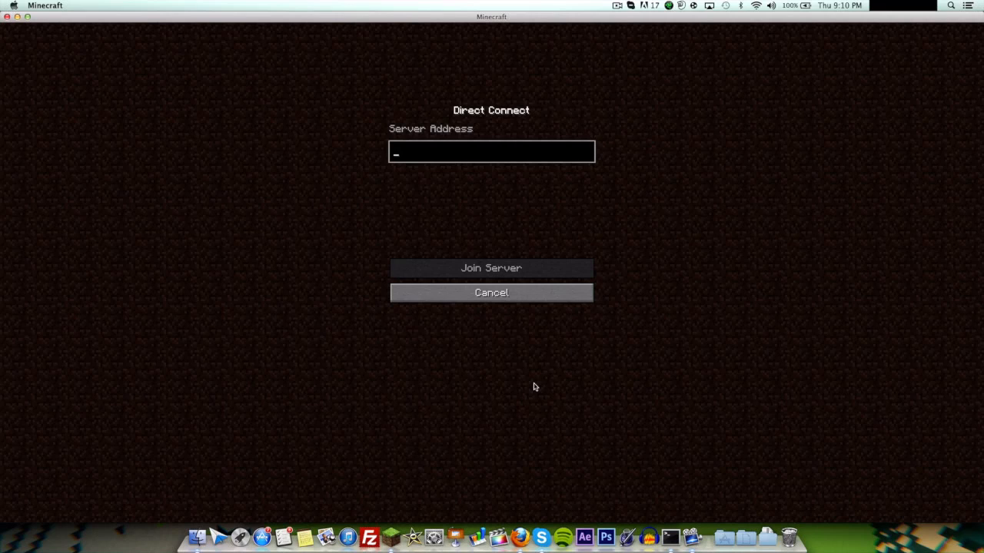
pyautogui.write('localhost')
pyautogui.press('BackSpace')
pyautogui.press('BackSpace')
pyautogui.press('BackSpace')
pyautogui.press('BackSpace')
pyautogui.press('BackSpace')
pyautogui.press('BackSpace')
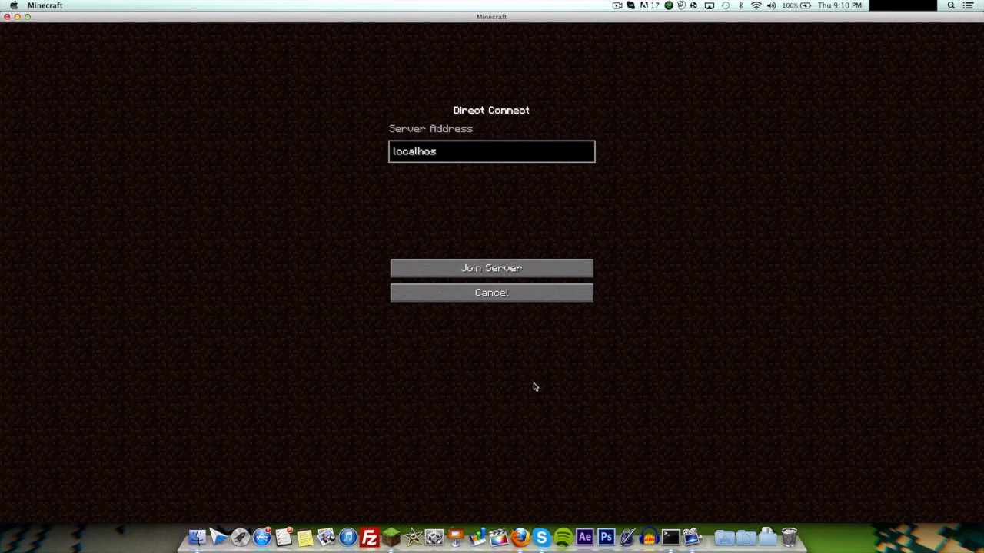
pyautogui.press('BackSpace')
pyautogui.press('BackSpace')
pyautogui.press('BackSpace')
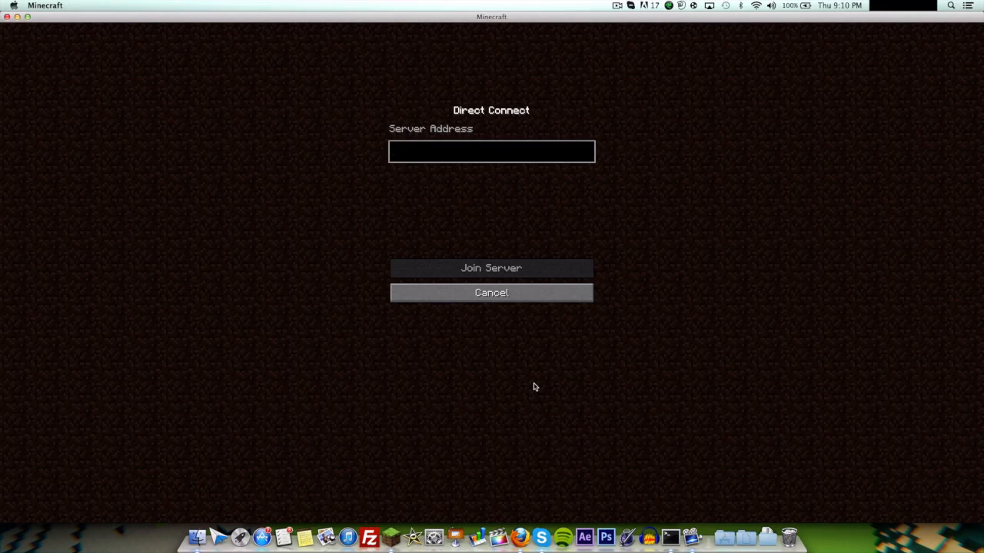
# Join the server at the address localhost and show the list of connected players in the game
pyautogui.write('localhodt')
pyautogui.press('BackSpace')
pyautogui.press('BackSpace')
pyautogui.write('st')
pyautogui.click(503, 267)
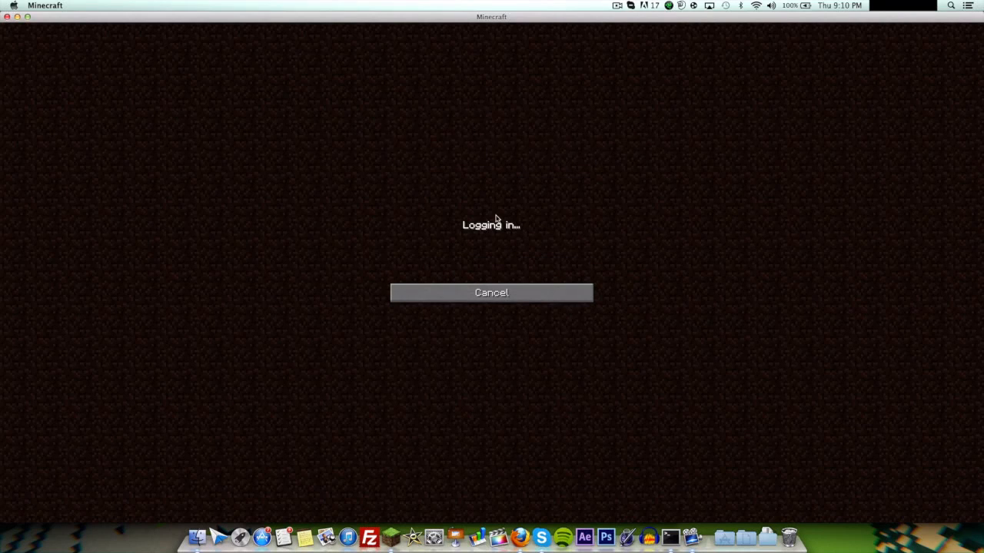
pyautogui.press('Tab')
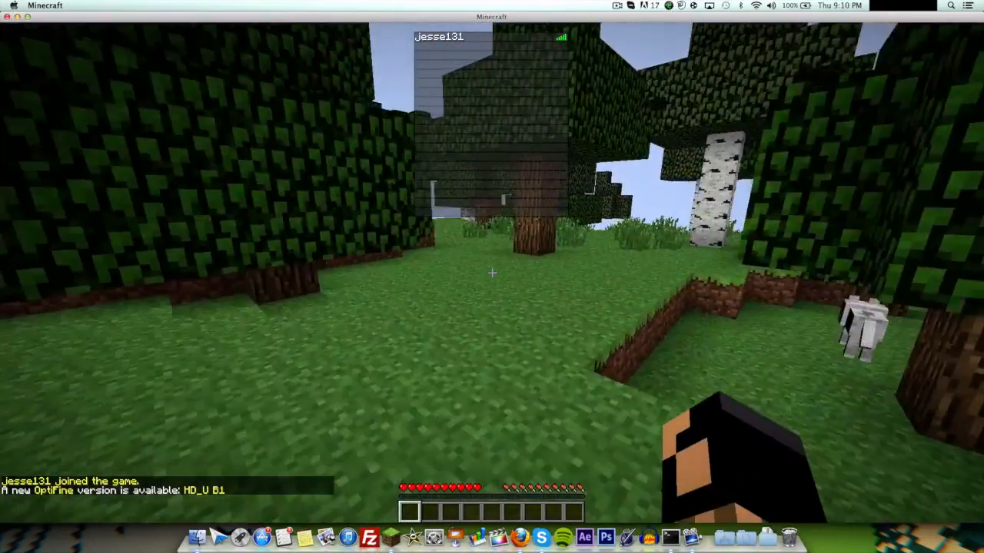
# Explore the server world on foot through the forest around the spawn point and across the nearby desert
pyautogui.press('w')
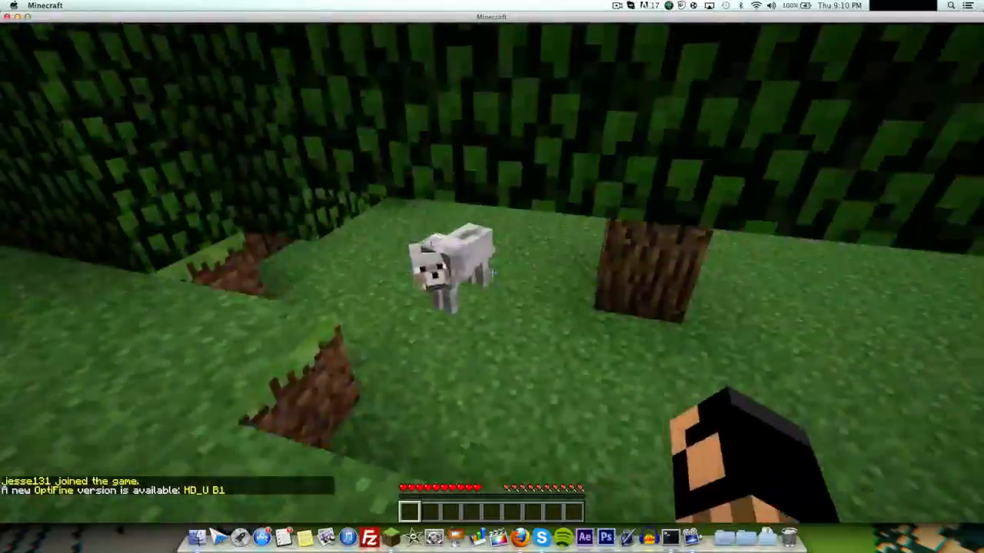
pyautogui.press('a')
pyautogui.press('w')
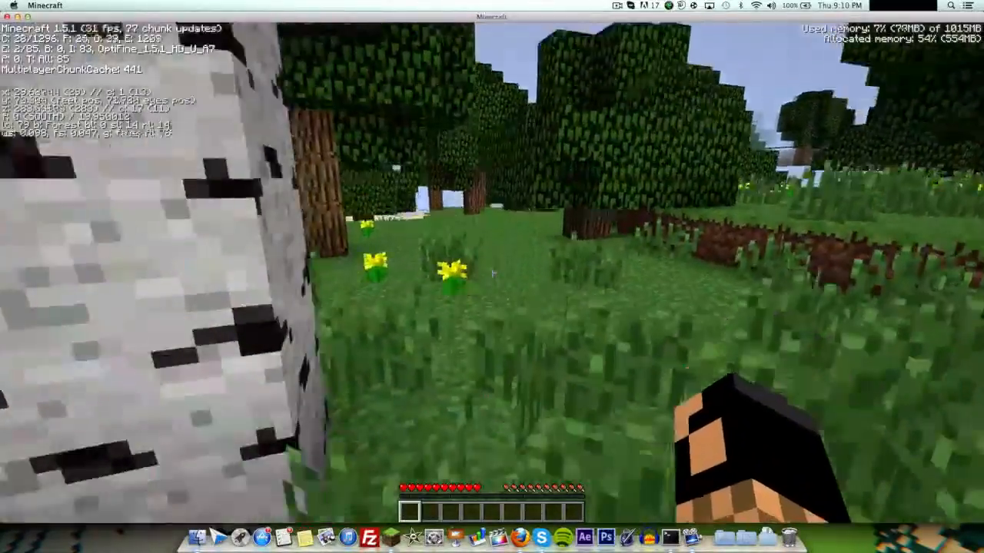
pyautogui.press('w')
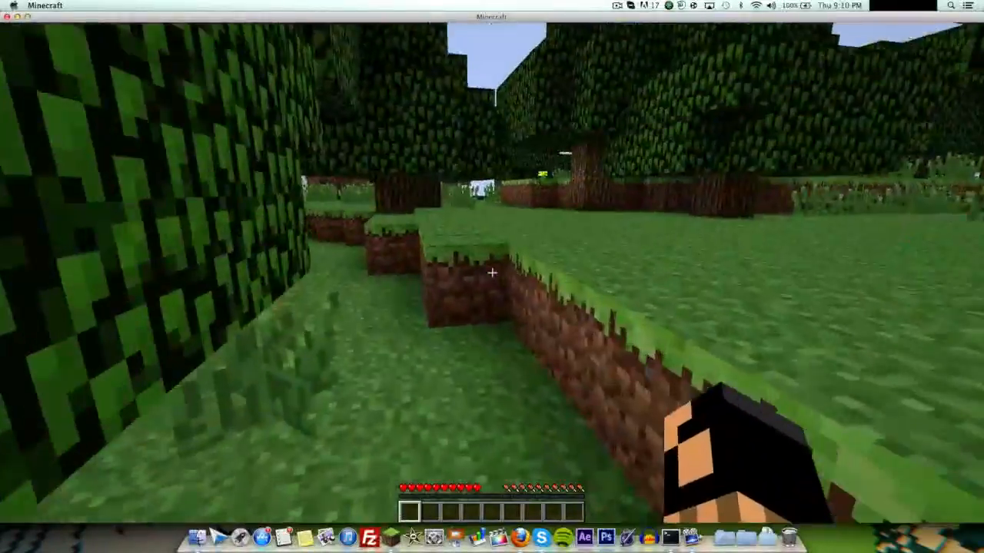
pyautogui.press('w')
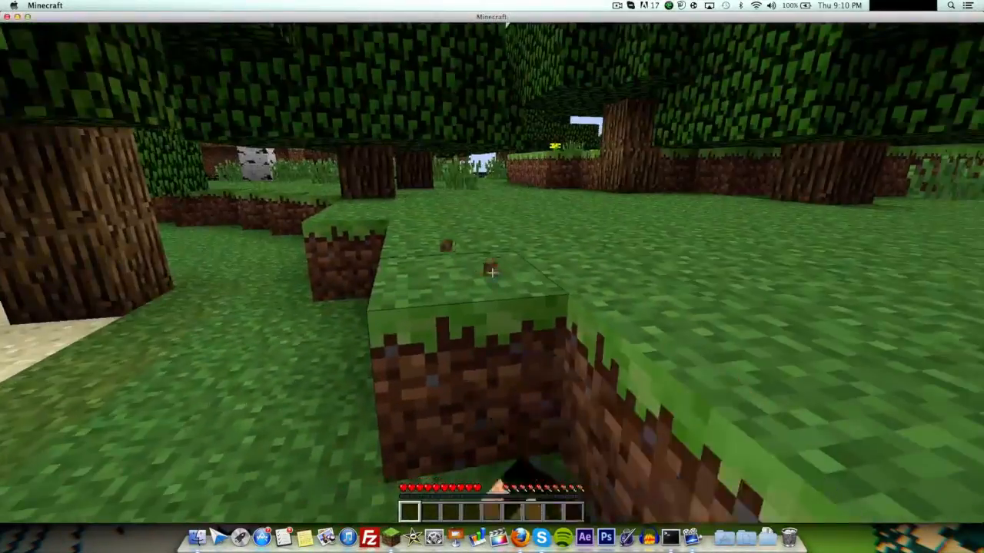
pyautogui.press('w')
pyautogui.press('space')
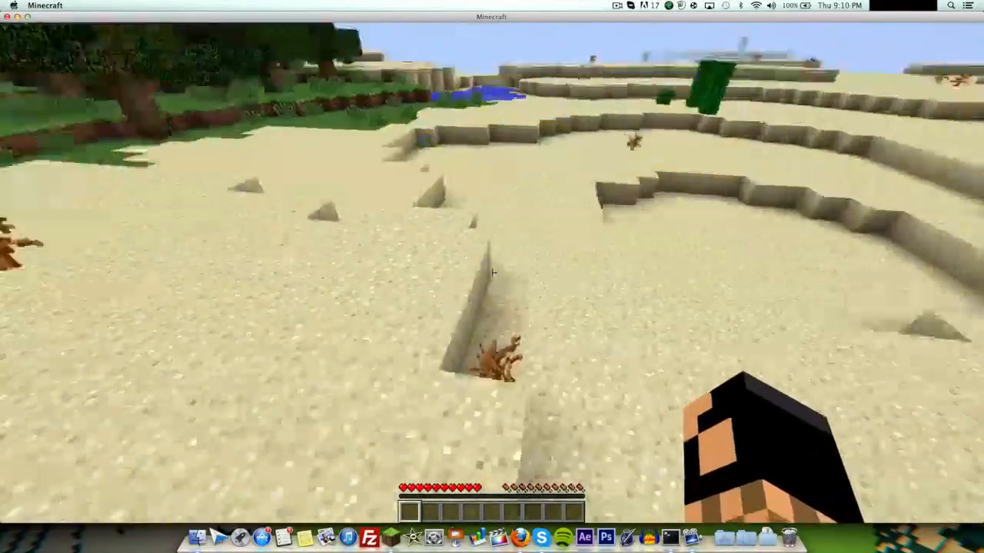
pyautogui.press('w')
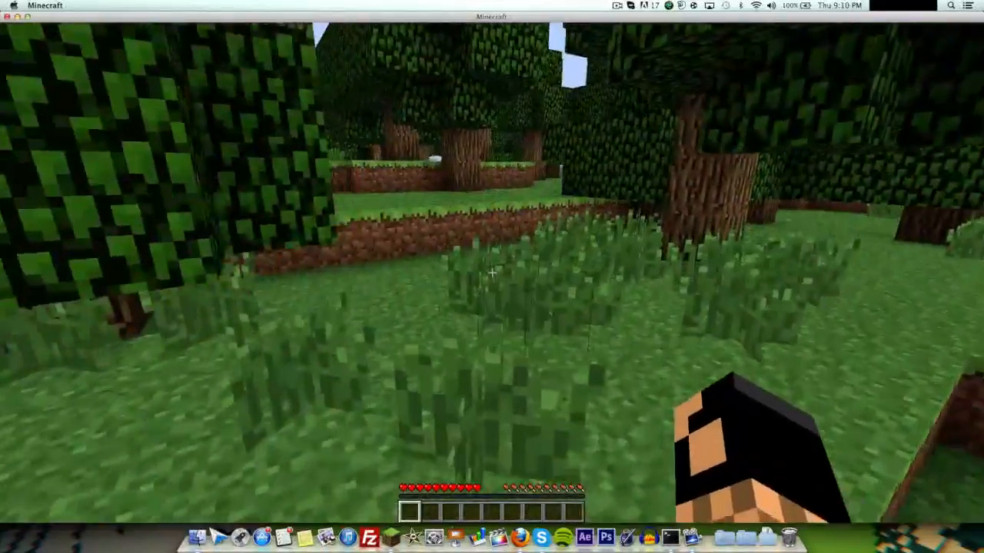
pyautogui.press('w')
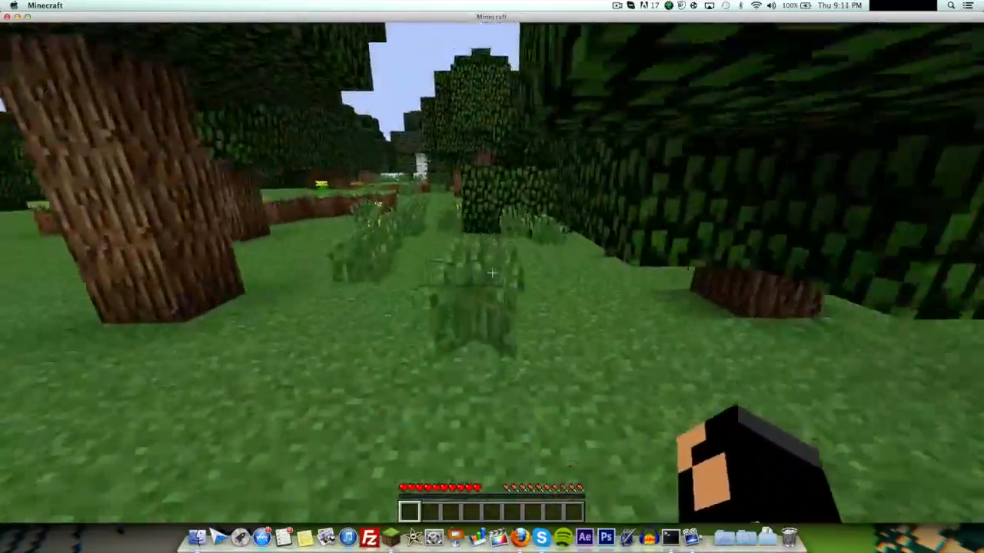
pyautogui.press('w')
# Break the tall grass in the forest and climb up onto the leaf canopy of the trees
pyautogui.click(492, 273)
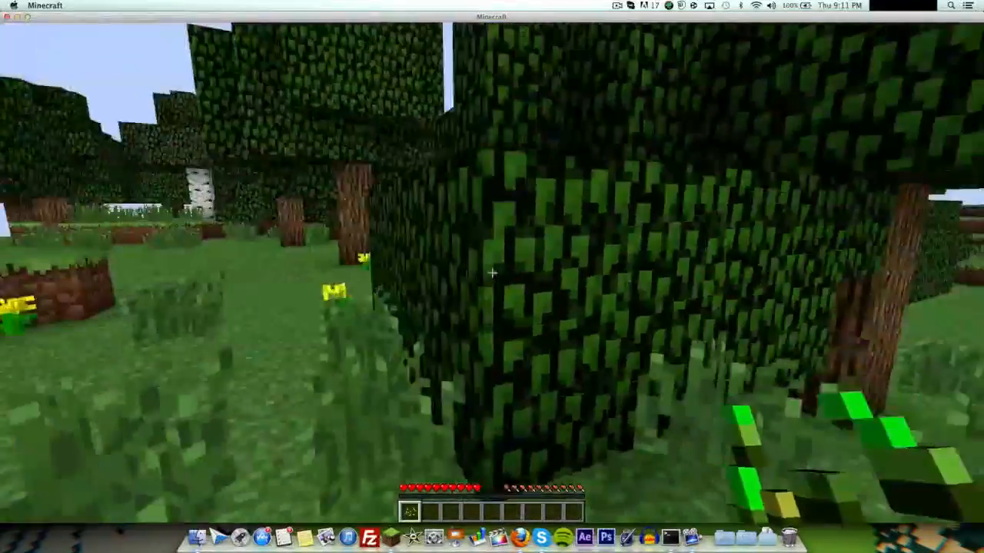
pyautogui.click(492, 273)
pyautogui.press('w')
pyautogui.press('space')
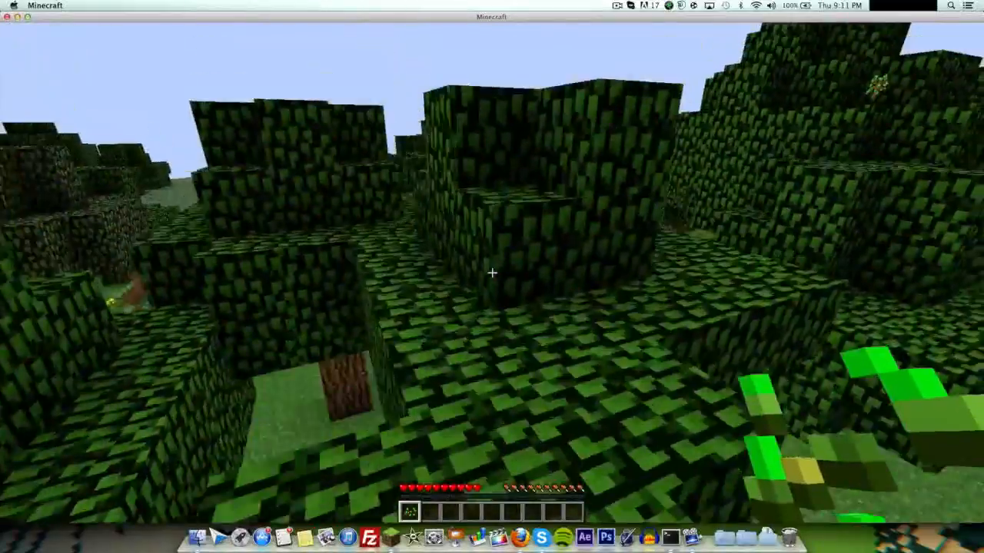
pyautogui.press('w')
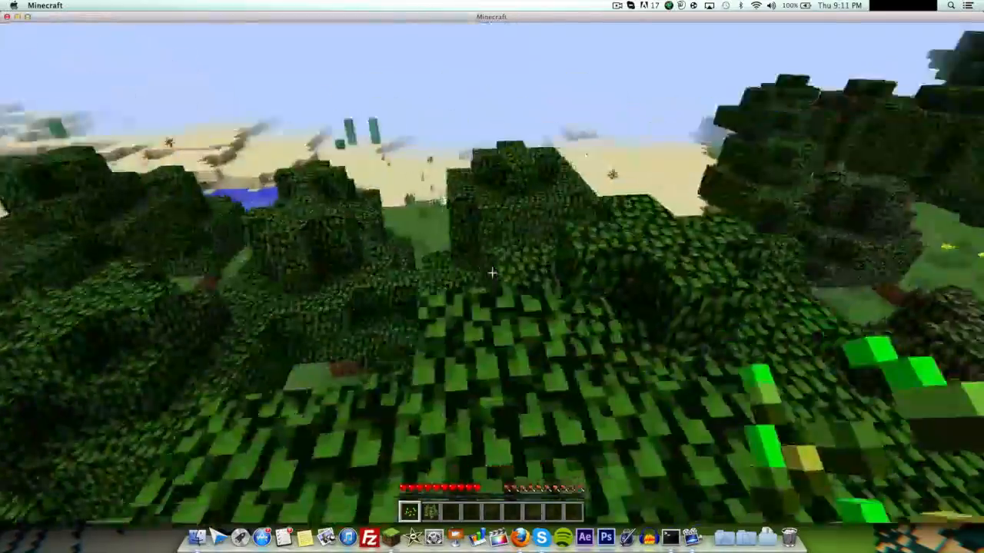
pyautogui.press('w')
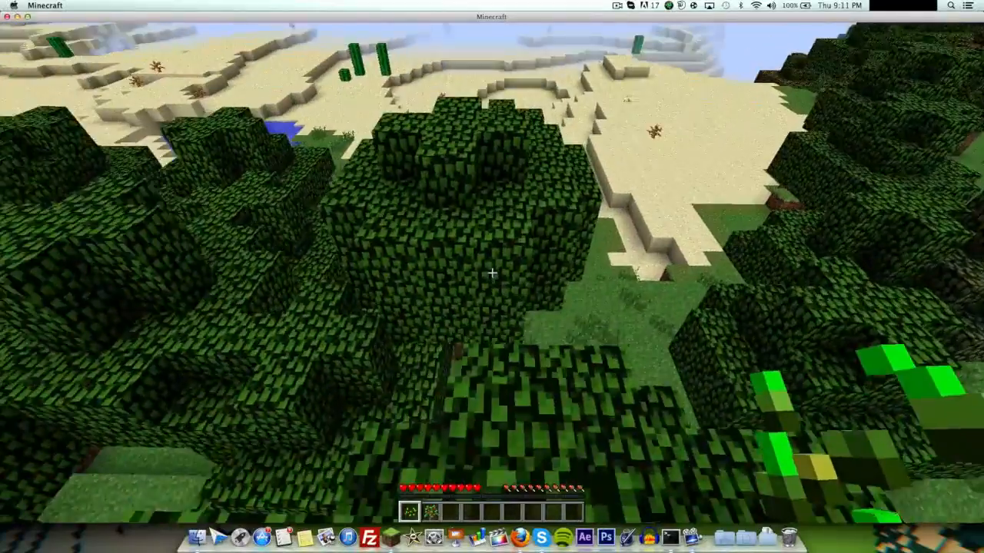
pyautogui.press('w')
pyautogui.press('space')
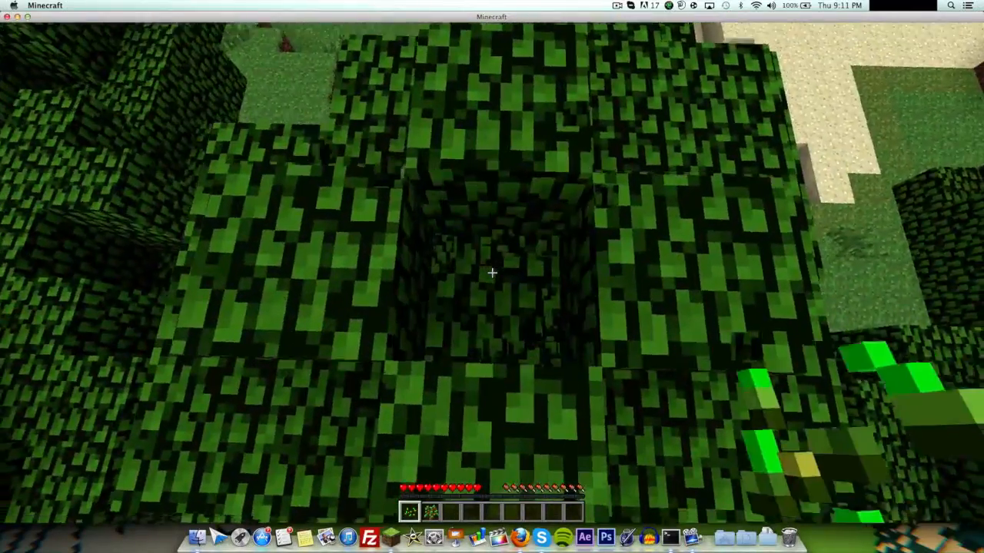
# Break the leaf block on top of the tree and chop at the trunk beneath it
pyautogui.press('w')
pyautogui.click(492, 273)
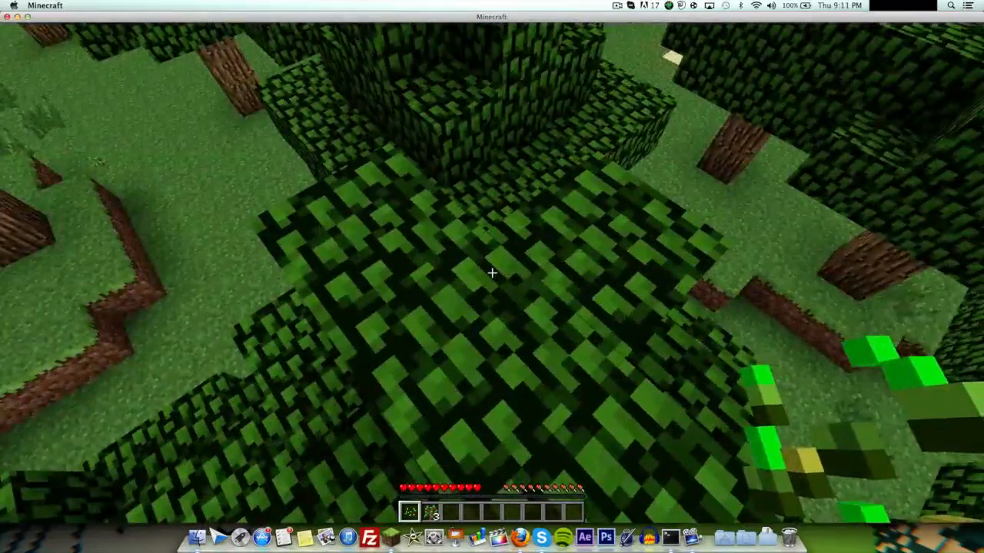
pyautogui.click(491, 273)
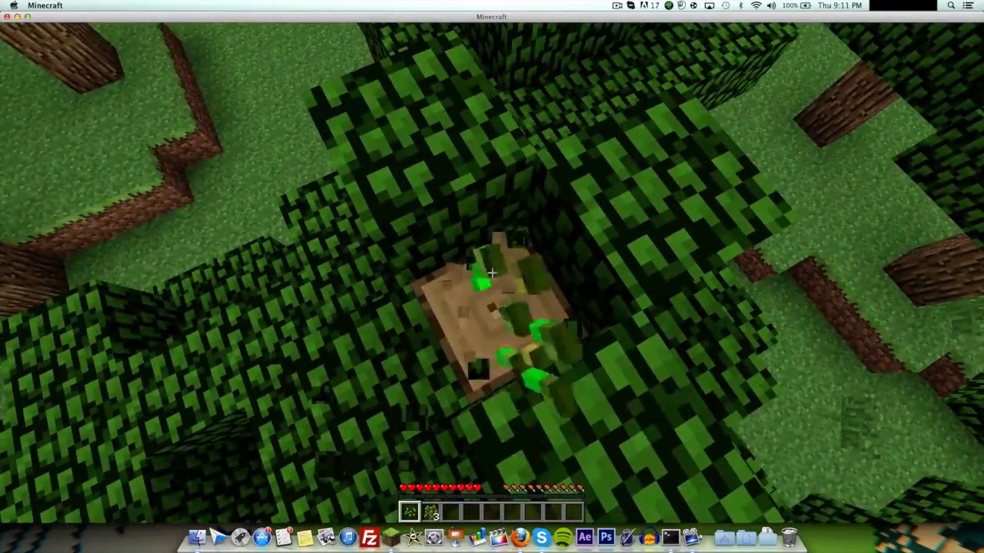
pyautogui.click(492, 273)
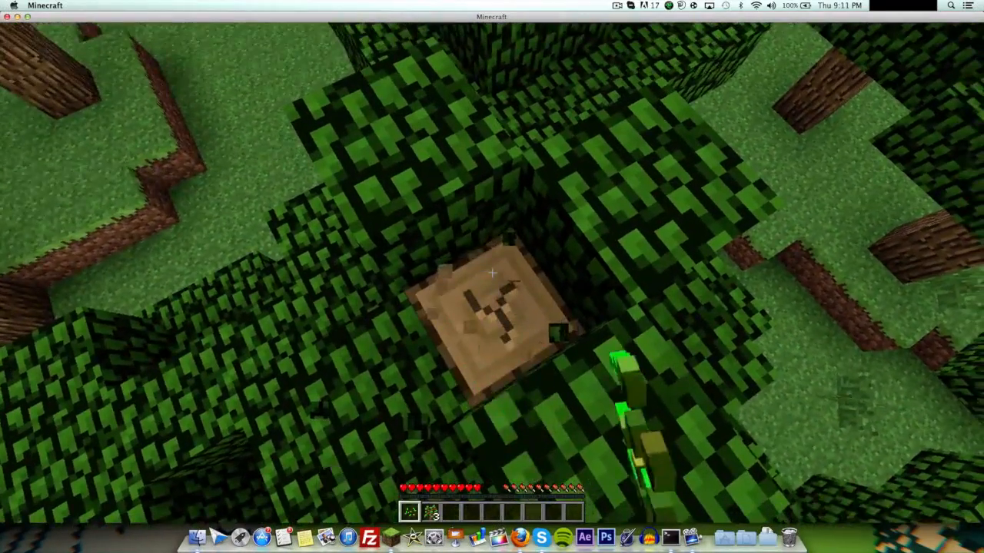